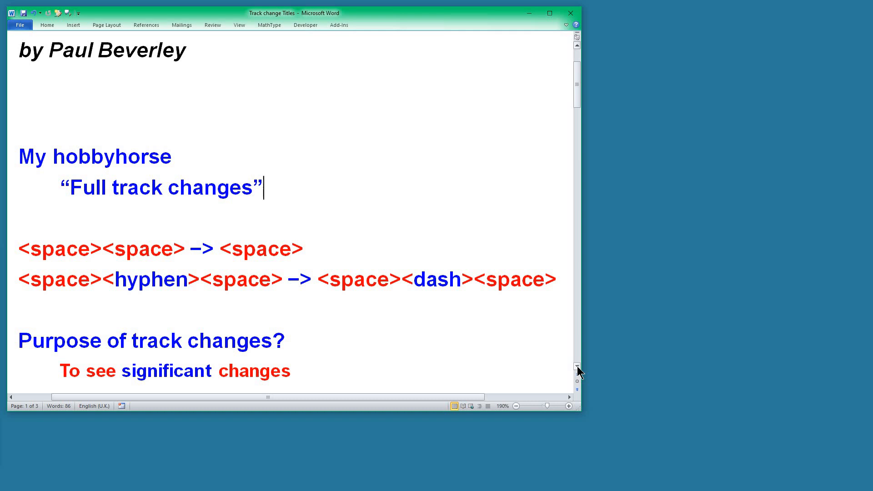
- Show the formatting marks, examine the spaces in the two script lines under "FRedit users?", and hide the marks again
{"action": "left_click", "coordinate": [577, 366]}
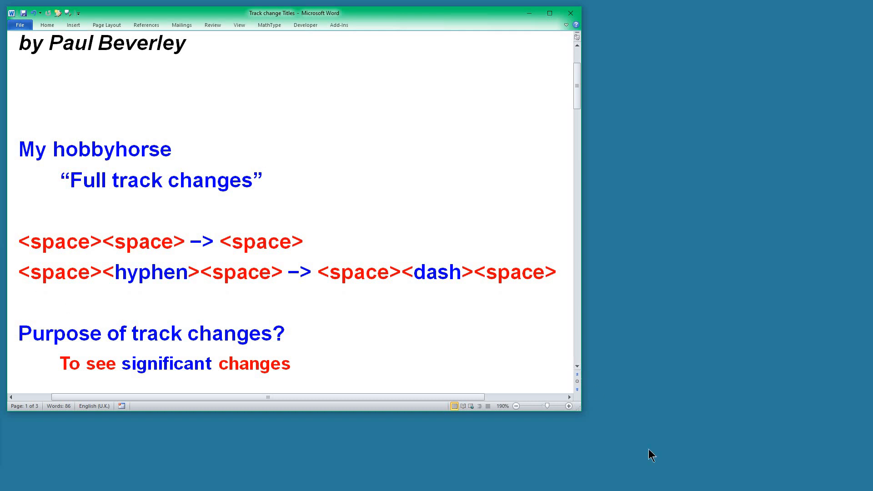
{"action": "left_click", "coordinate": [577, 367]}
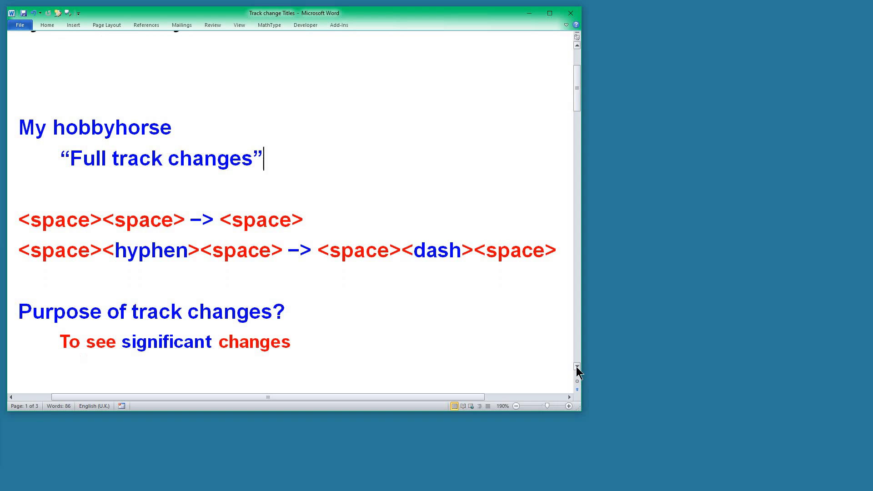
{"action": "left_click_drag", "start_coordinate": [578, 366], "coordinate": [578, 367]}
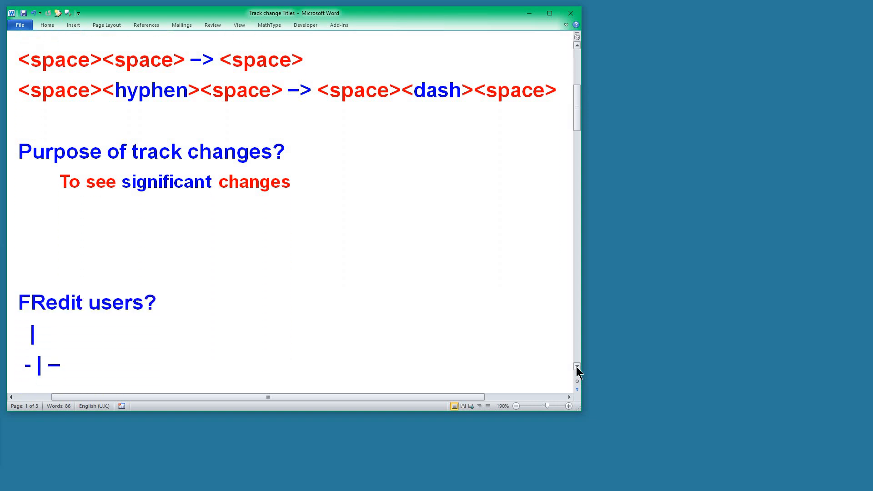
{"action": "left_click", "coordinate": [21, 336]}
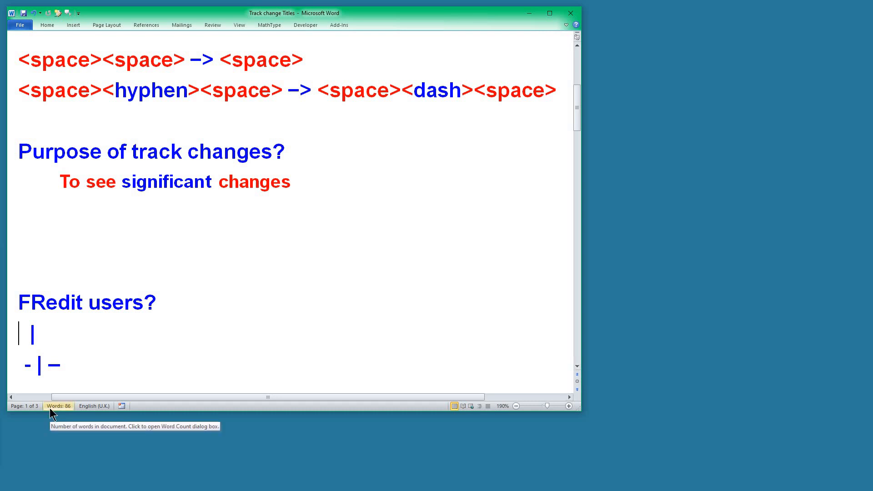
{"action": "key", "text": "ctrl+shift+8"}
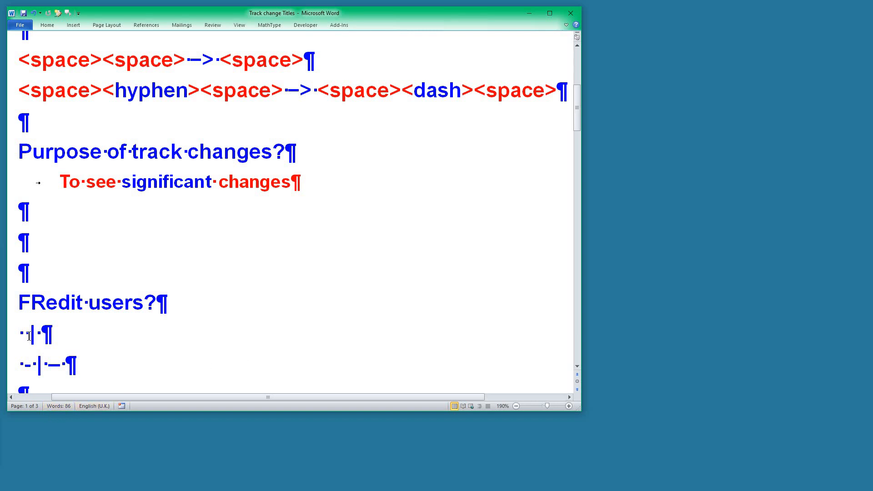
{"action": "left_click_drag", "start_coordinate": [42, 335], "coordinate": [9, 335]}
{"action": "left_click_drag", "start_coordinate": [19, 370], "coordinate": [66, 368]}
{"action": "scroll", "coordinate": [135, 348], "scroll_direction": "down", "scroll_amount": 1}
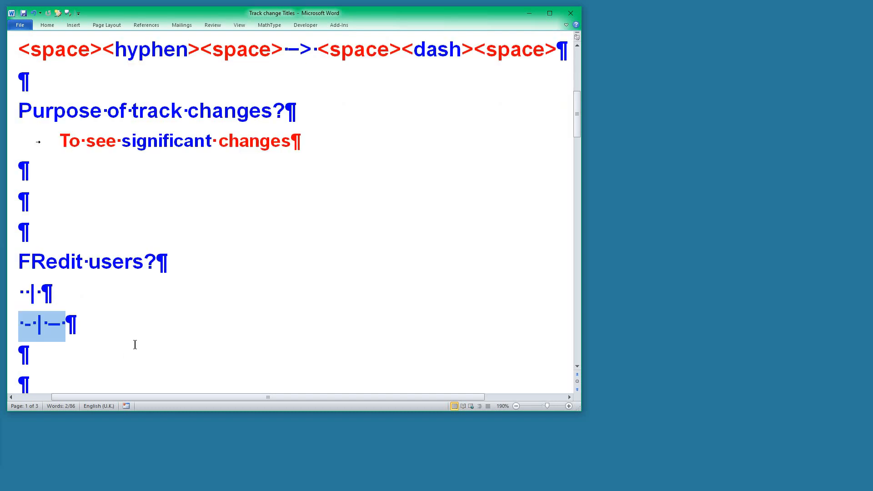
{"action": "key", "text": "Up"}
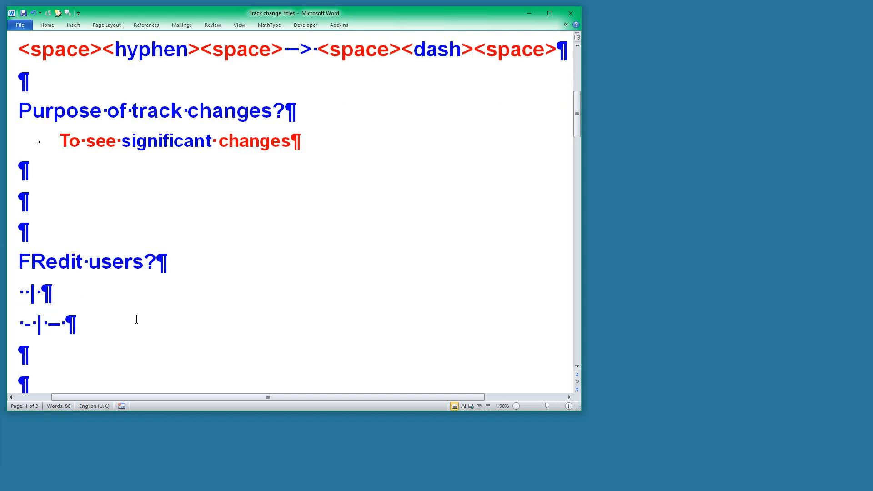
{"action": "key", "text": "ctrl+shift+8"}
- Apply single strikethrough to both ^32 script lines below the "FRedit users?" section
{"action": "scroll", "coordinate": [117, 326], "scroll_direction": "down", "scroll_amount": 3}
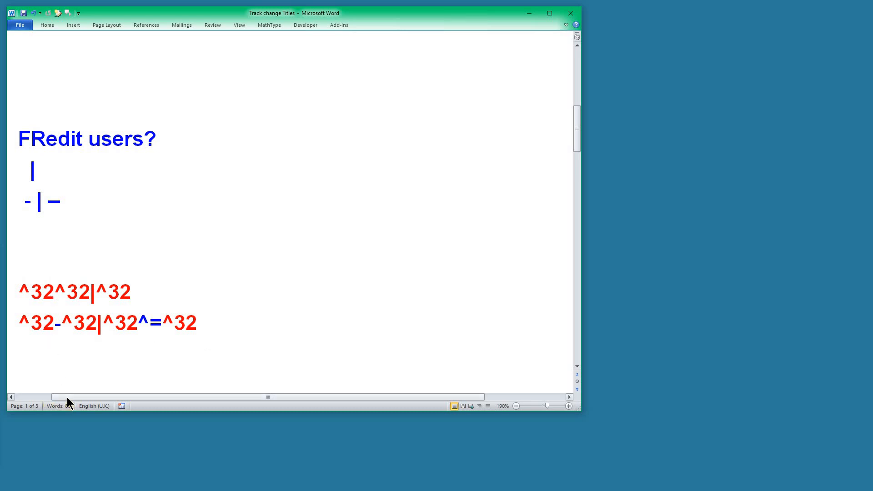
{"action": "left_click_drag", "start_coordinate": [63, 398], "coordinate": [54, 397]}
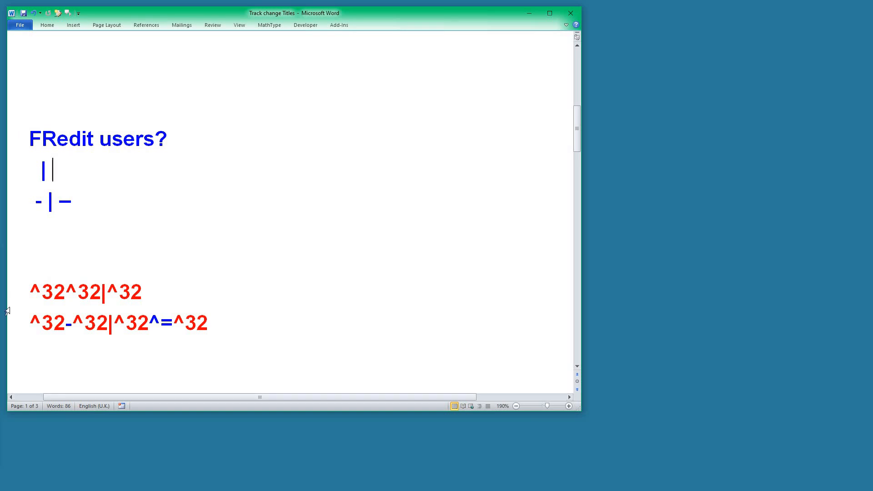
{"action": "left_click_drag", "start_coordinate": [7, 310], "coordinate": [6, 331]}
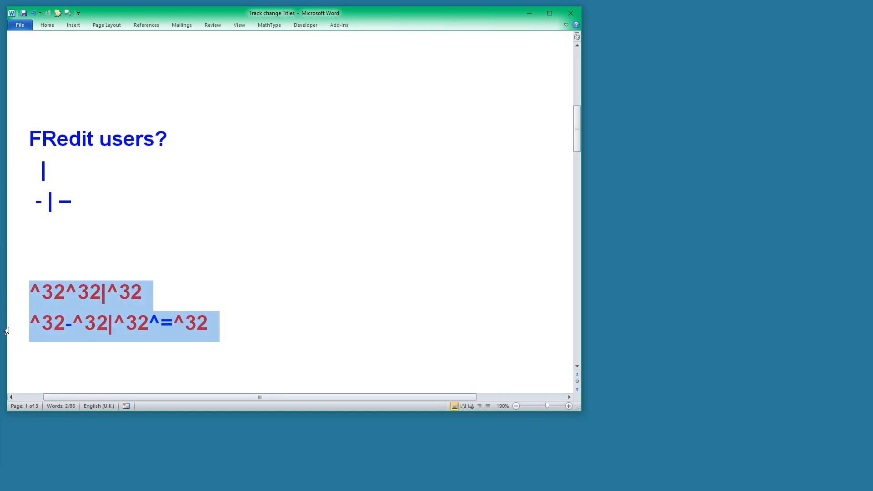
{"action": "key", "text": "Delete"}
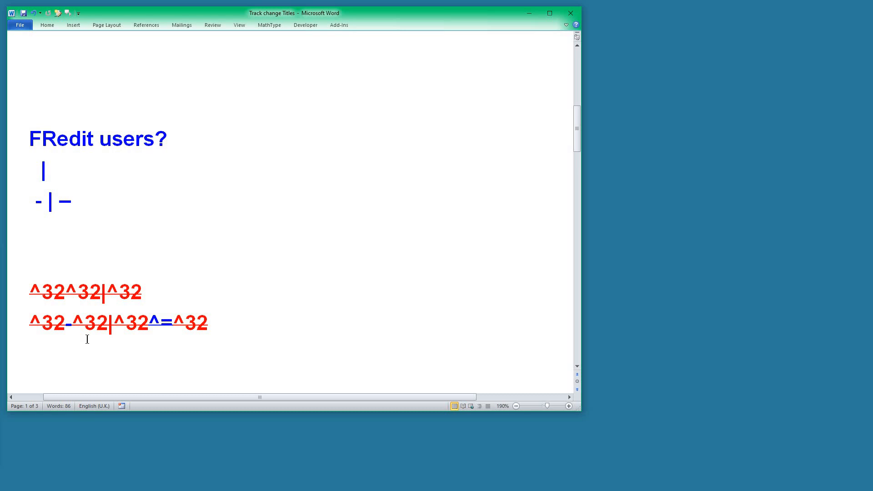
- Remove the strikethrough from both ^32 script lines above "StrikeSingle"
{"action": "scroll", "coordinate": [129, 323], "scroll_direction": "down", "scroll_amount": 1}
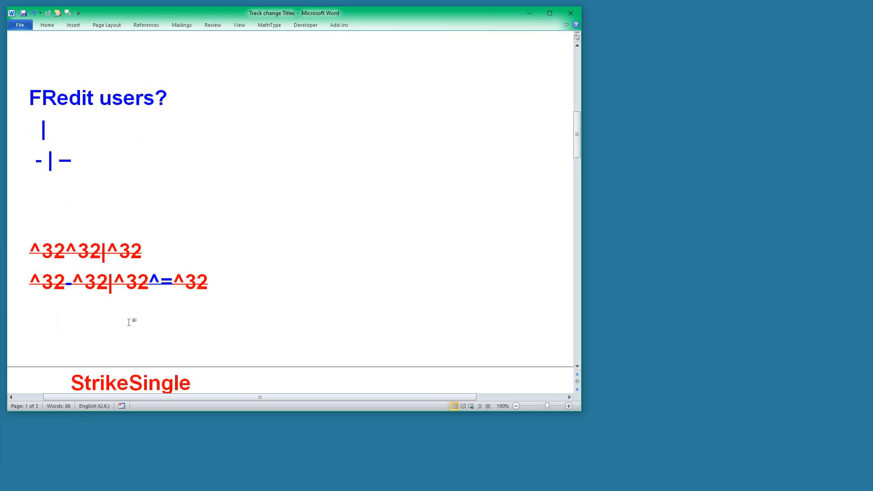
{"action": "scroll", "coordinate": [130, 323], "scroll_direction": "down", "scroll_amount": 1}
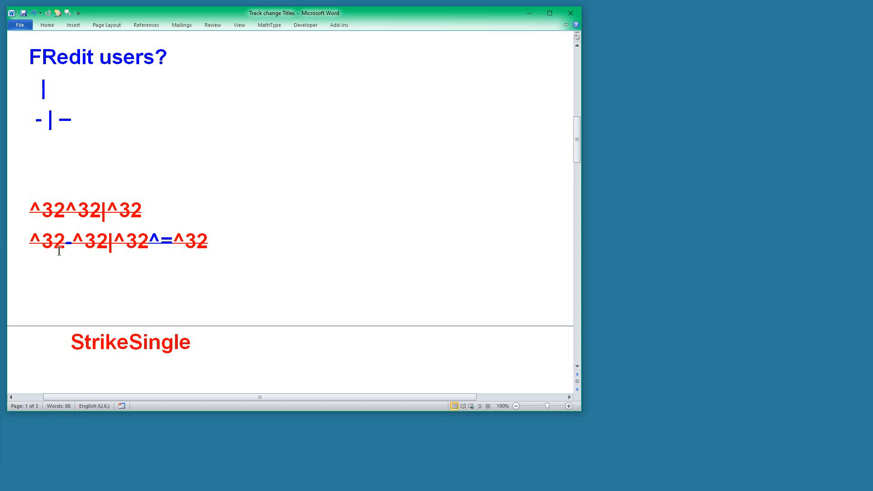
{"action": "left_click_drag", "start_coordinate": [20, 216], "coordinate": [20, 259]}
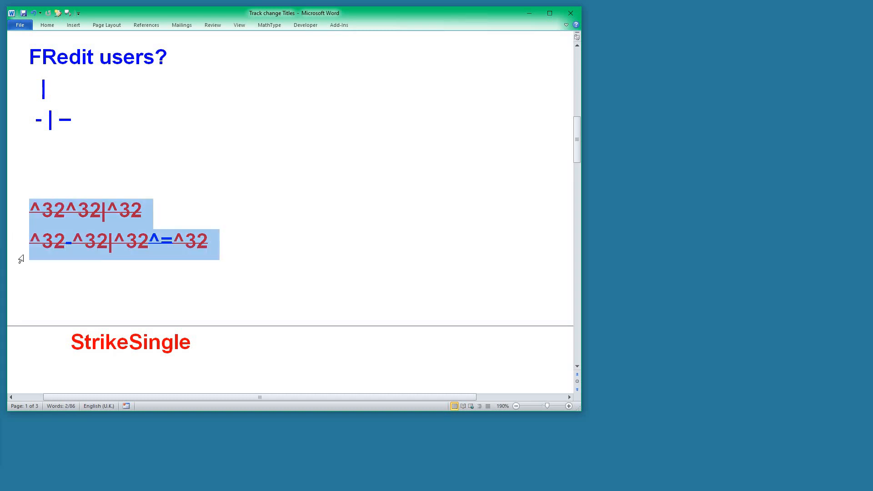
{"action": "key", "text": "ctrl+alt+s"}
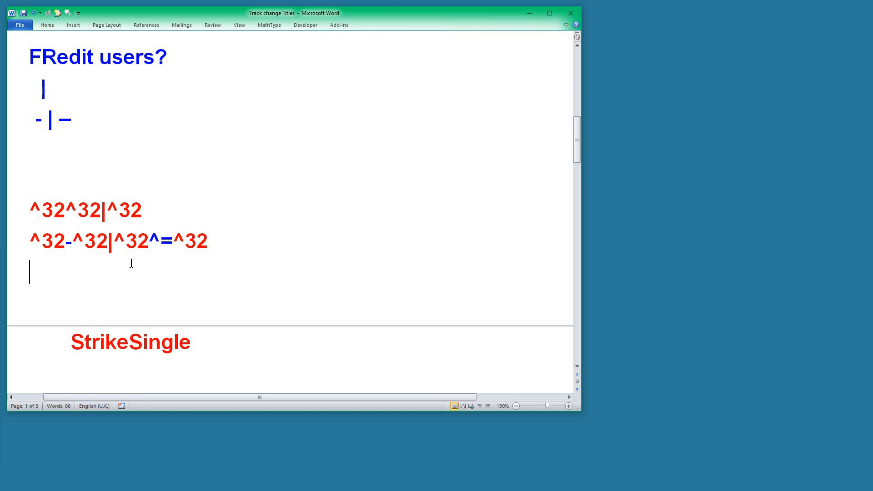
- Examine the CompareNow video link under "Other possible tools", highlighting the easily confused character after "5Qxj"
{"action": "scroll", "coordinate": [131, 267], "scroll_direction": "down", "scroll_amount": 2}
{"action": "scroll", "coordinate": [131, 263], "scroll_direction": "down", "scroll_amount": 2}
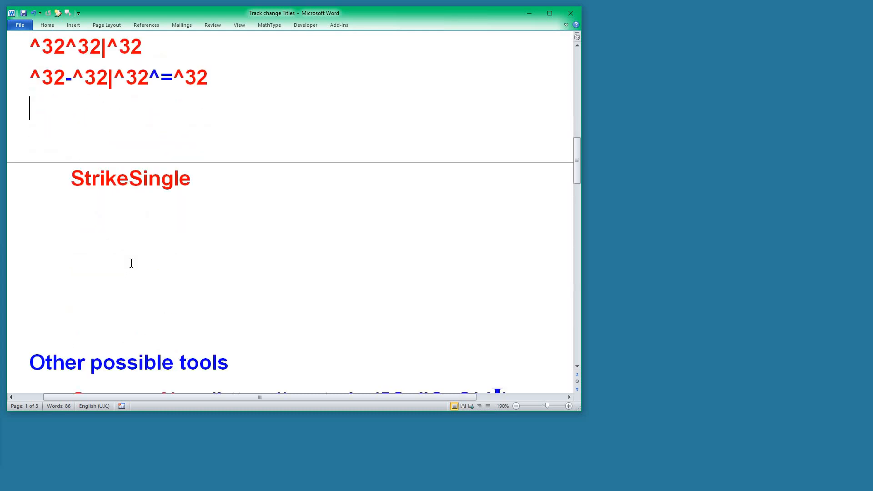
{"action": "scroll", "coordinate": [131, 264], "scroll_direction": "down", "scroll_amount": 1}
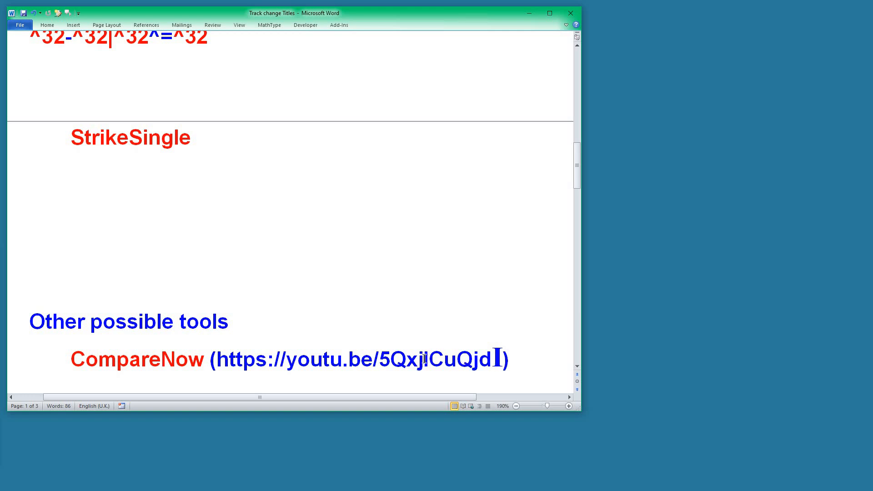
{"action": "left_click_drag", "start_coordinate": [430, 359], "coordinate": [420, 359]}
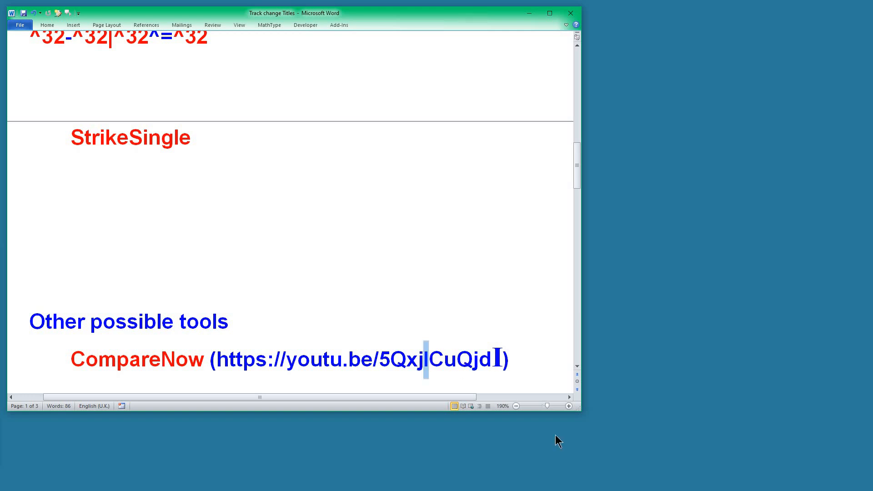
{"action": "left_click", "coordinate": [502, 355]}
- Bring the "Alice - Original" and "Alice - Final Clean" document windows into view, with both titles visible
{"action": "left_click_drag", "start_coordinate": [0, 79], "coordinate": [310, 41]}
{"action": "left_click_drag", "start_coordinate": [87, 79], "coordinate": [312, 17]}
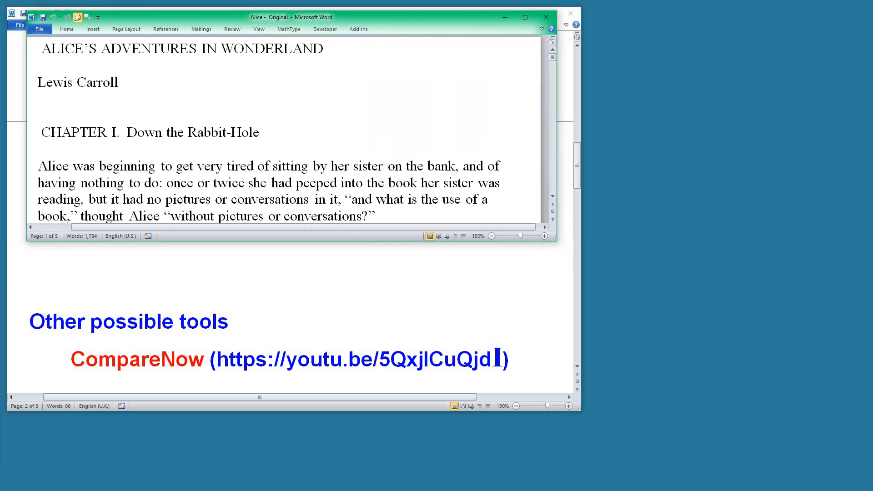
{"action": "left_click_drag", "start_coordinate": [0, 223], "coordinate": [434, 193]}
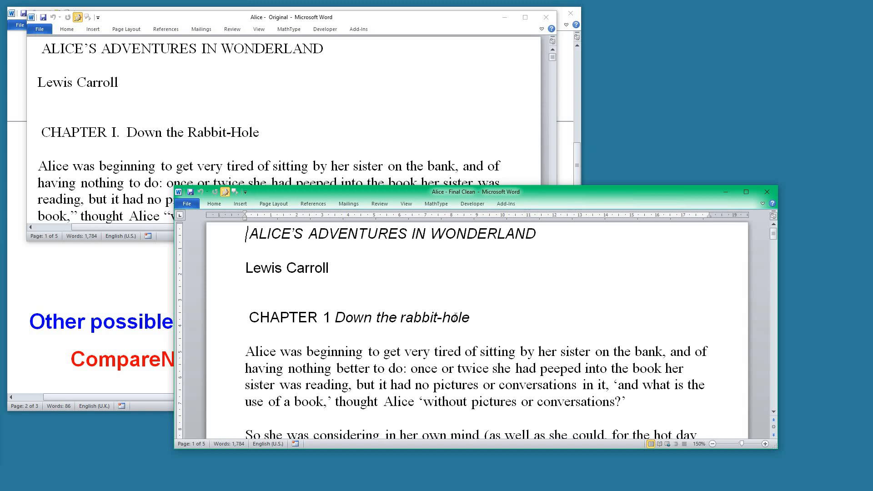
- Run the CompareNow macro on "Alice - Original" and "Alice - Final Clean", and maximize the resulting comparison document
{"action": "key", "text": "ctrl+alt+c"}
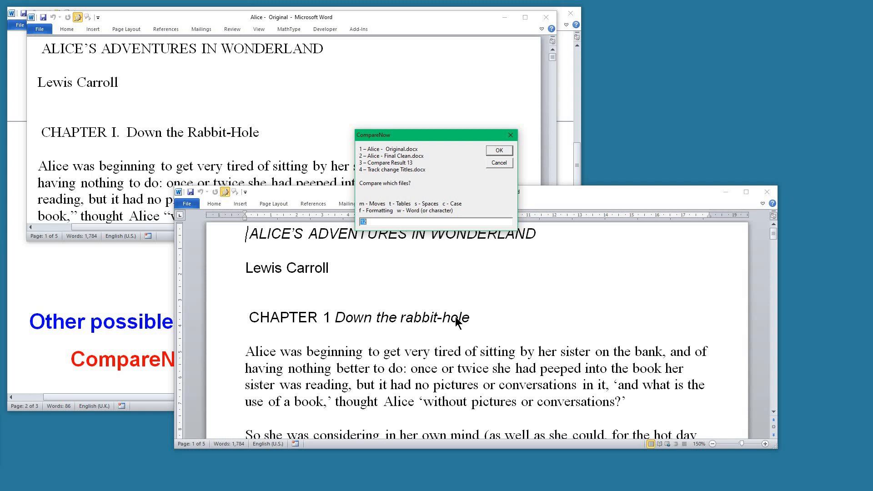
{"action": "key", "text": "Return"}
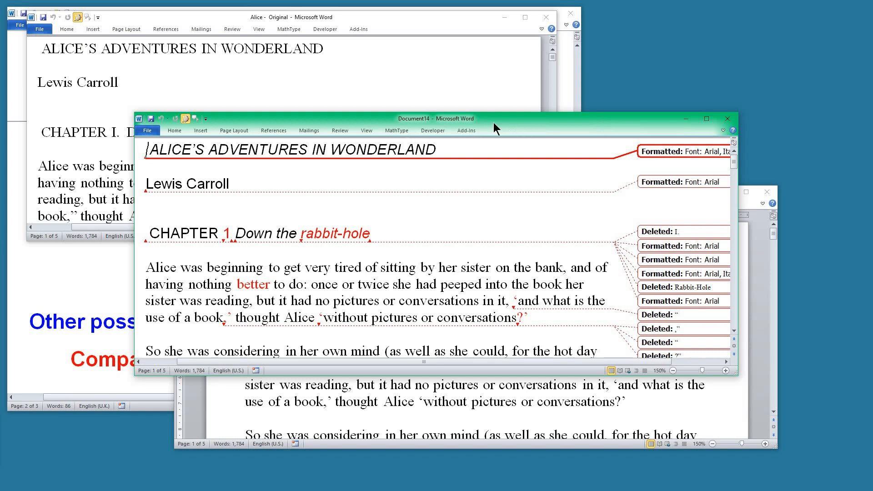
{"action": "double_click", "coordinate": [469, 122]}
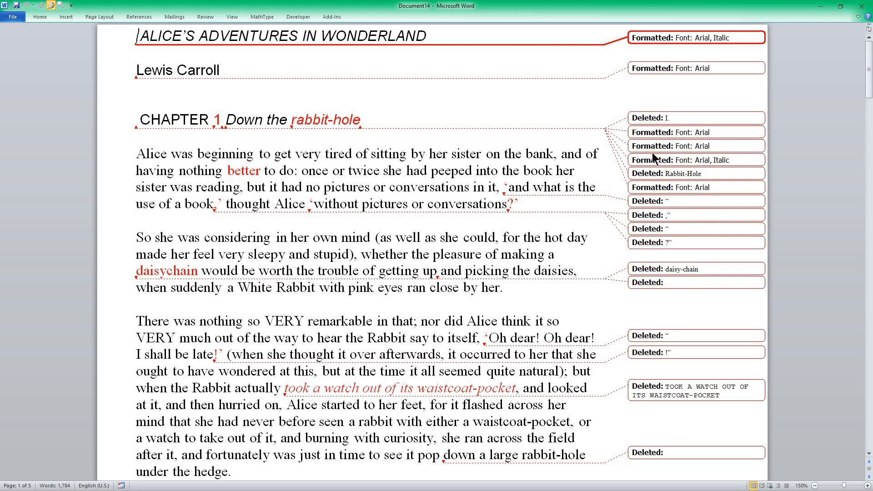
- Review the tracked changes in the comparison document, including the "bookshelves" edit and its deletion balloon, and return to the beginning
{"action": "scroll", "coordinate": [706, 168], "scroll_direction": "down", "scroll_amount": 3}
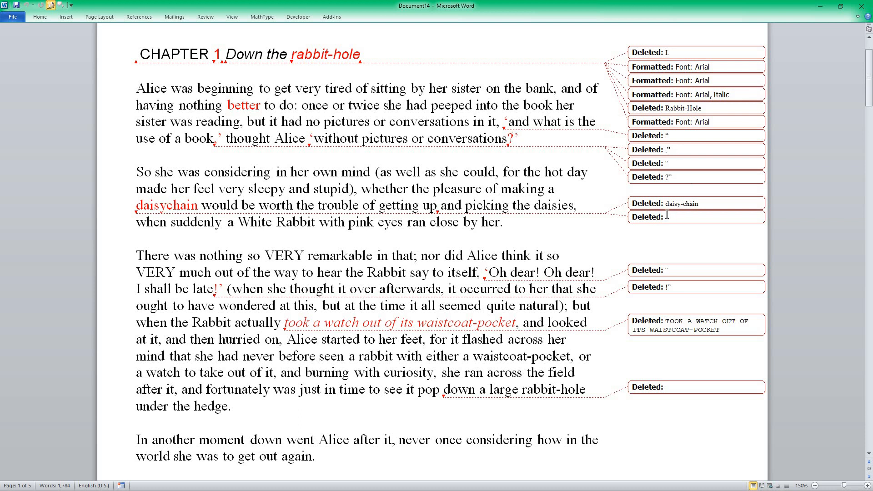
{"action": "scroll", "coordinate": [668, 215], "scroll_direction": "down", "scroll_amount": 6}
{"action": "scroll", "coordinate": [667, 214], "scroll_direction": "down", "scroll_amount": 13}
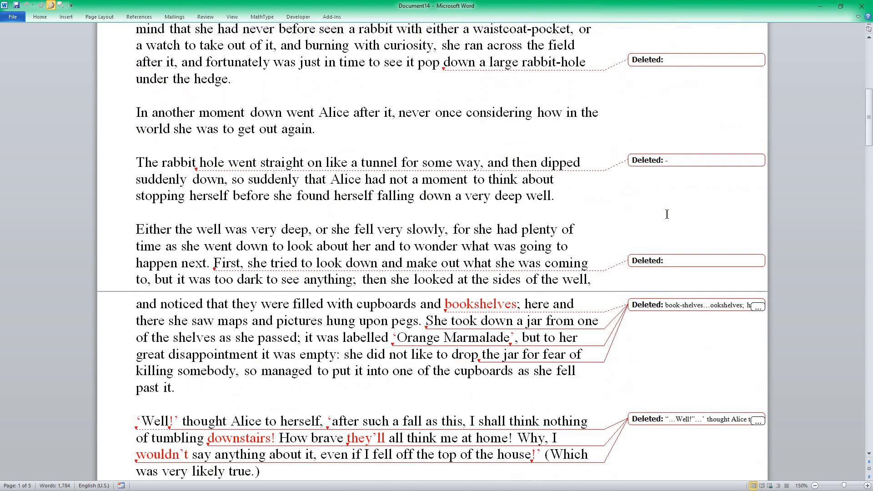
{"action": "scroll", "coordinate": [566, 235], "scroll_direction": "down", "scroll_amount": 2}
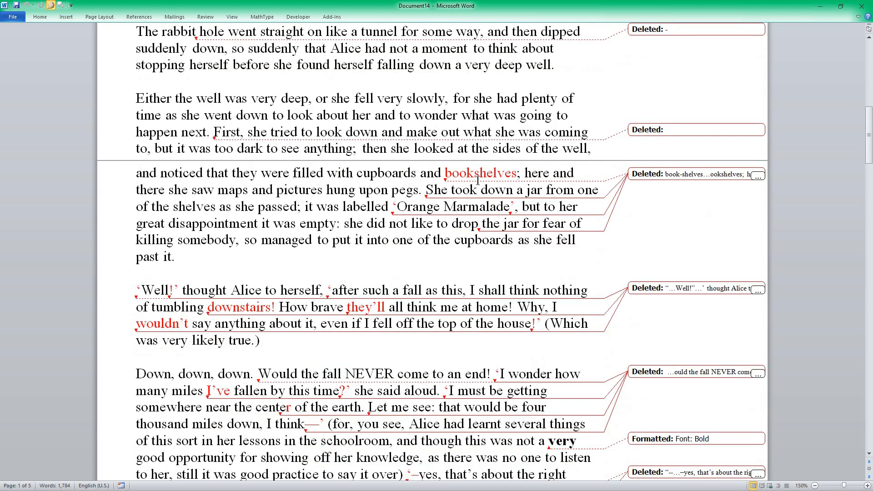
{"action": "left_click_drag", "start_coordinate": [448, 173], "coordinate": [519, 166]}
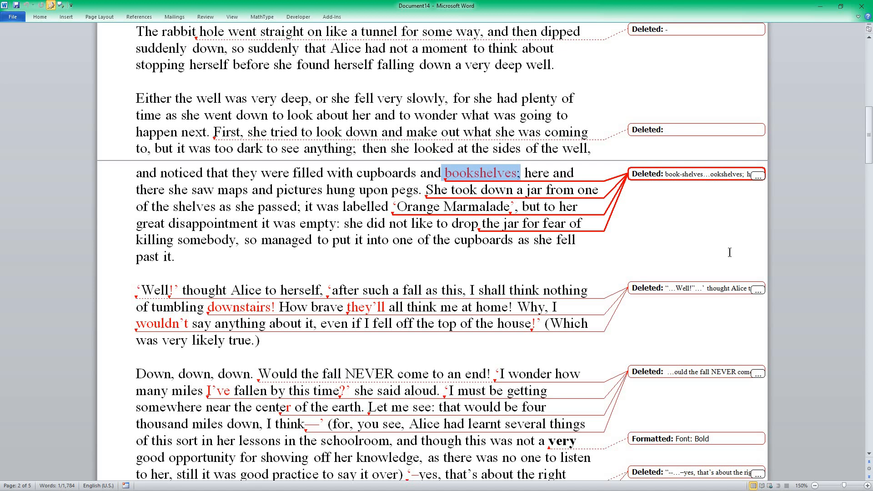
{"action": "left_click", "coordinate": [703, 173]}
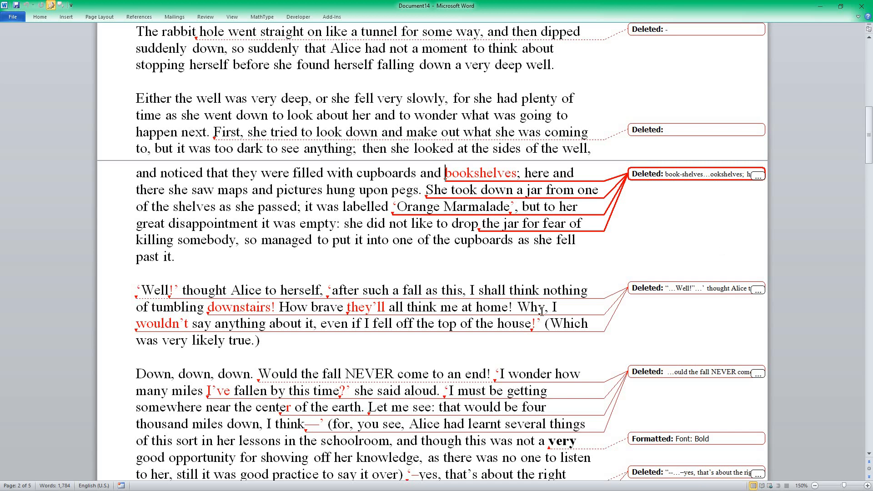
{"action": "scroll", "coordinate": [546, 309], "scroll_direction": "down", "scroll_amount": 2}
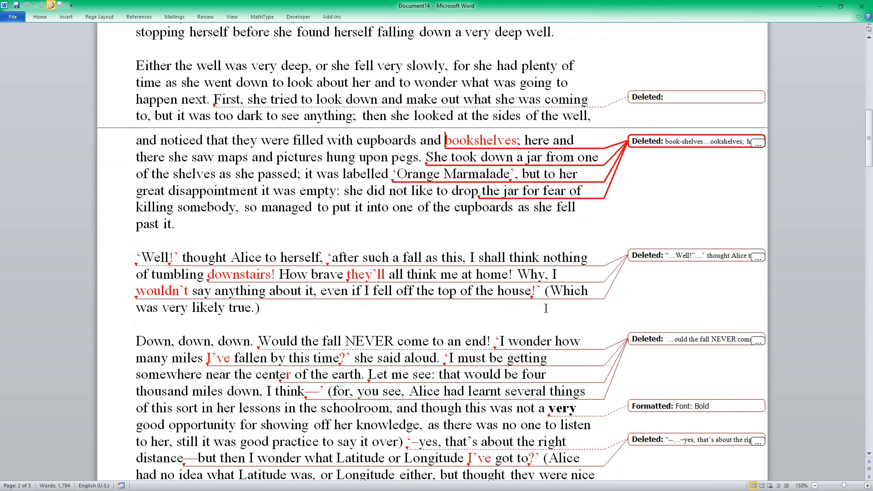
{"action": "scroll", "coordinate": [546, 308], "scroll_direction": "up", "scroll_amount": 6}
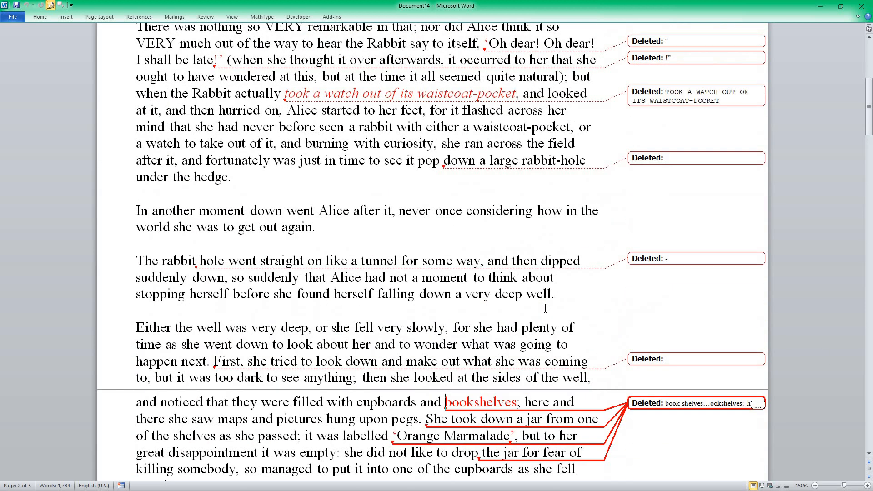
{"action": "scroll", "coordinate": [545, 309], "scroll_direction": "up", "scroll_amount": 5}
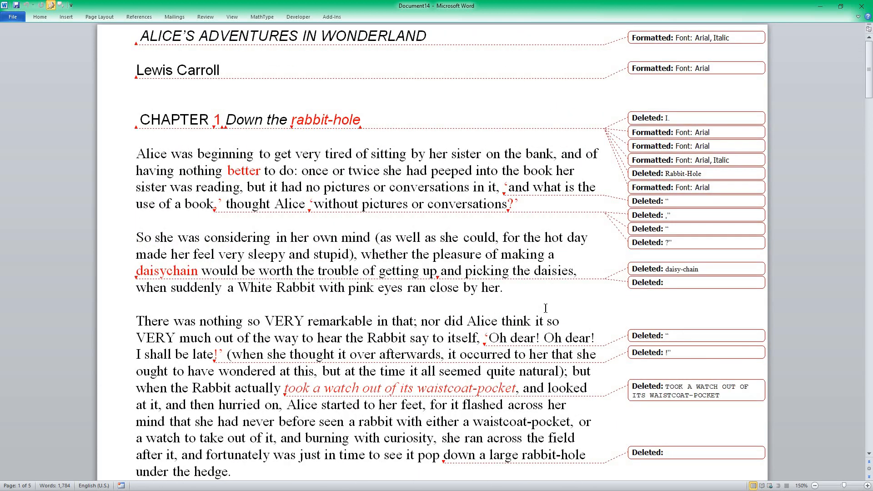
- Restore the comparison document to a smaller window, move it down, and clear both source Alice documents from view
{"action": "double_click", "coordinate": [439, 10]}
{"action": "left_click_drag", "start_coordinate": [482, 7], "coordinate": [501, 227]}
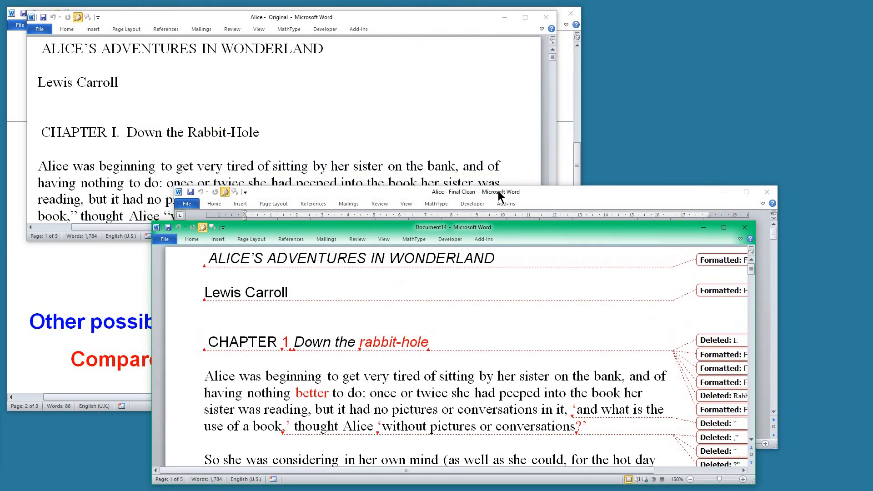
{"action": "left_click_drag", "start_coordinate": [500, 195], "coordinate": [102, 144]}
{"action": "key", "text": "super+Down"}
{"action": "key", "text": "super+Down"}
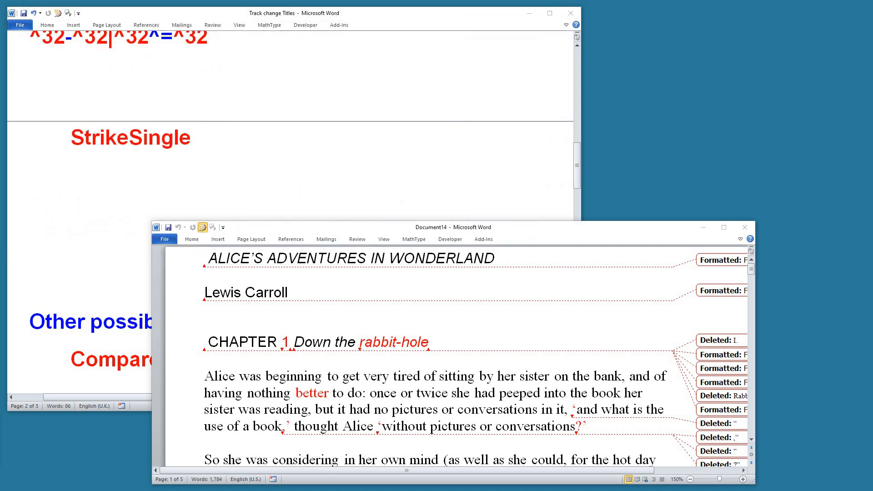
- Show the TrackSimplifier line in the "Track change Titles" document and place the comparison document's window above that line
{"action": "left_click", "coordinate": [274, 16]}
{"action": "scroll", "coordinate": [304, 227], "scroll_direction": "down", "scroll_amount": 3}
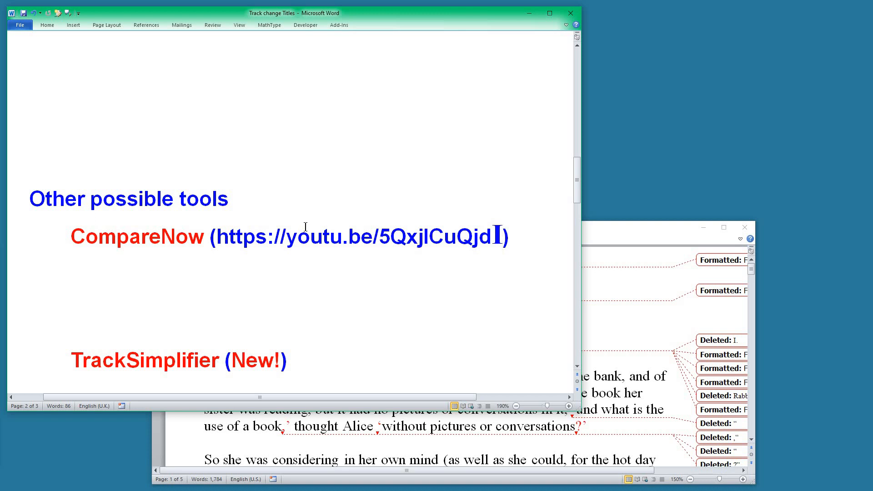
{"action": "left_click_drag", "start_coordinate": [599, 234], "coordinate": [523, 22]}
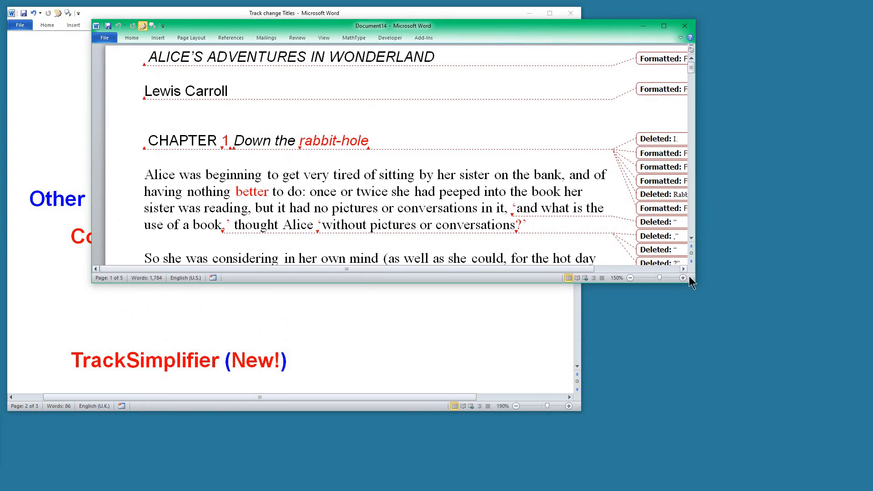
- Enlarge the comparison document's window to show the full change balloons and inspect a deleted-punctuation balloon beside the first paragraph
{"action": "left_click_drag", "start_coordinate": [693, 280], "coordinate": [801, 335]}
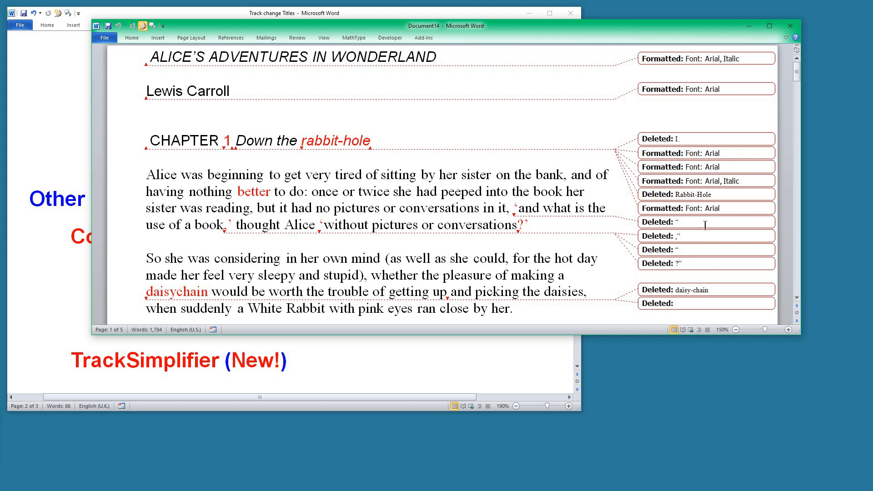
{"action": "left_click", "coordinate": [343, 174]}
{"action": "left_click", "coordinate": [662, 236]}
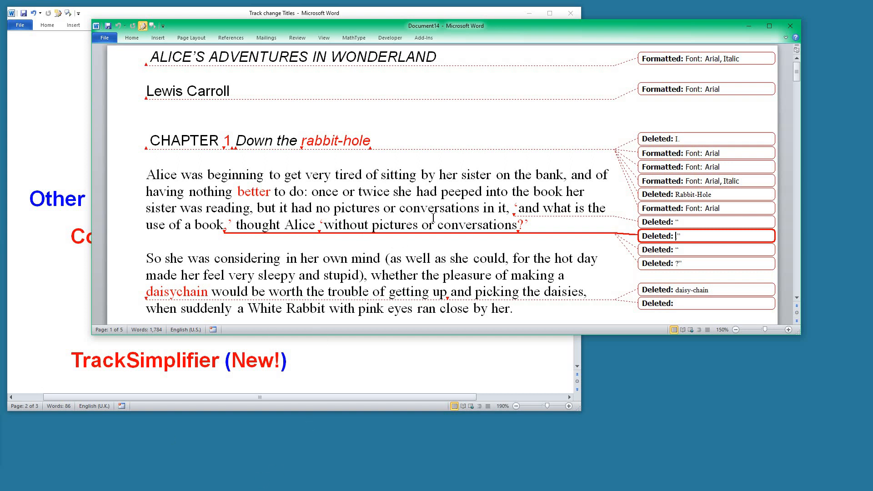
{"action": "left_click", "coordinate": [418, 192]}
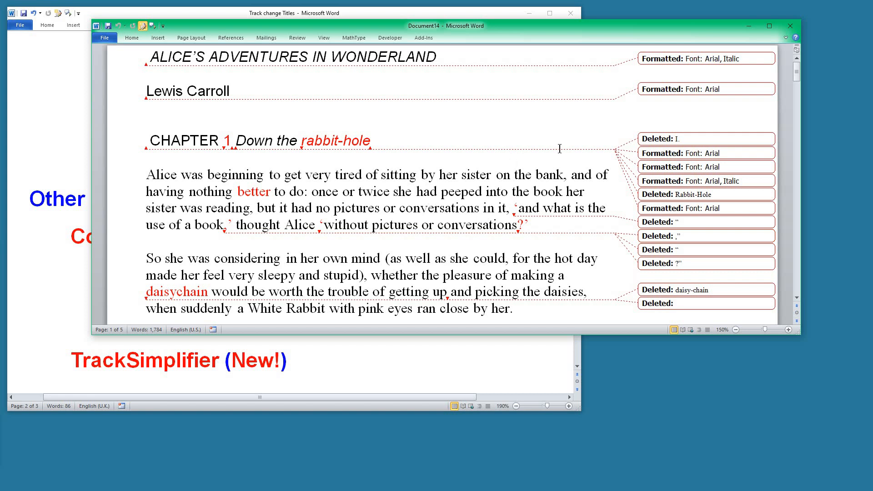
- Run the TrackSimplifier macro on the comparison document with option 1 to clear the tracked formatting changes
{"action": "key", "text": "ctrl+alt+t"}
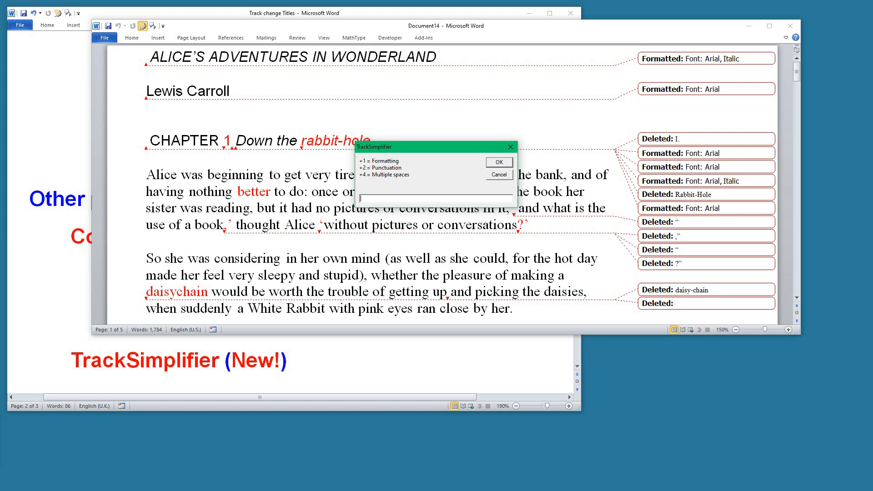
{"action": "type", "text": "1"}
{"action": "key", "text": "Return"}
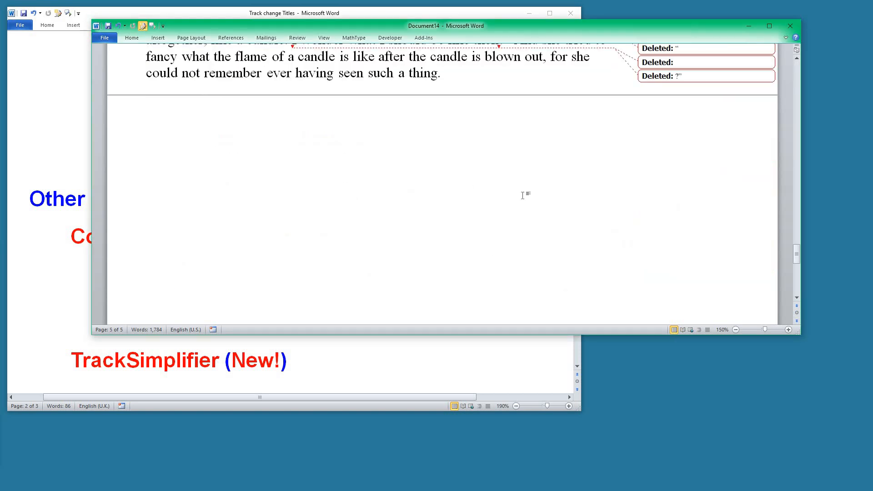
- Review the tracked changes remaining in the comparison document from its end back to the chapter heading
{"action": "scroll", "coordinate": [523, 195], "scroll_direction": "up", "scroll_amount": 1}
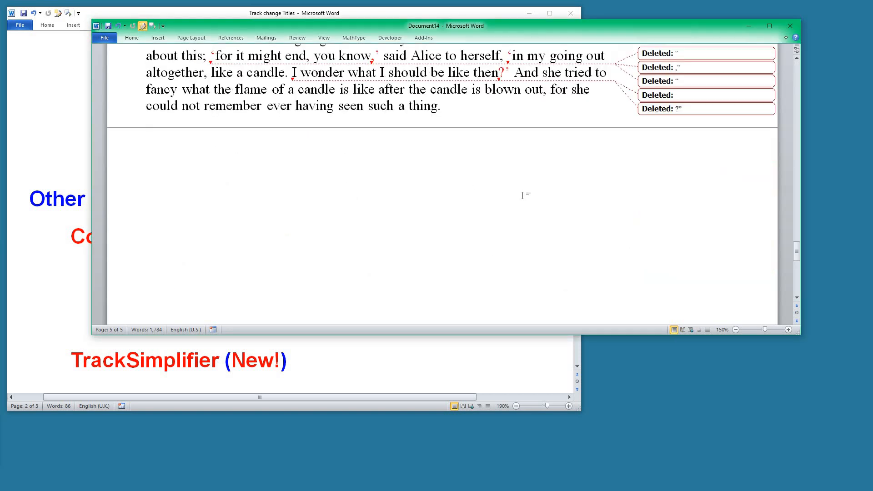
{"action": "scroll", "coordinate": [523, 195], "scroll_direction": "up", "scroll_amount": 1}
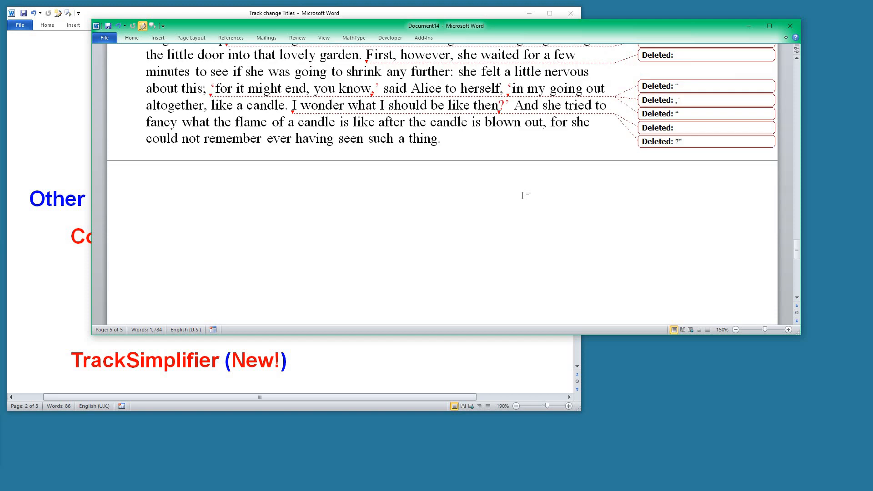
{"action": "scroll", "coordinate": [523, 196], "scroll_direction": "up", "scroll_amount": 6}
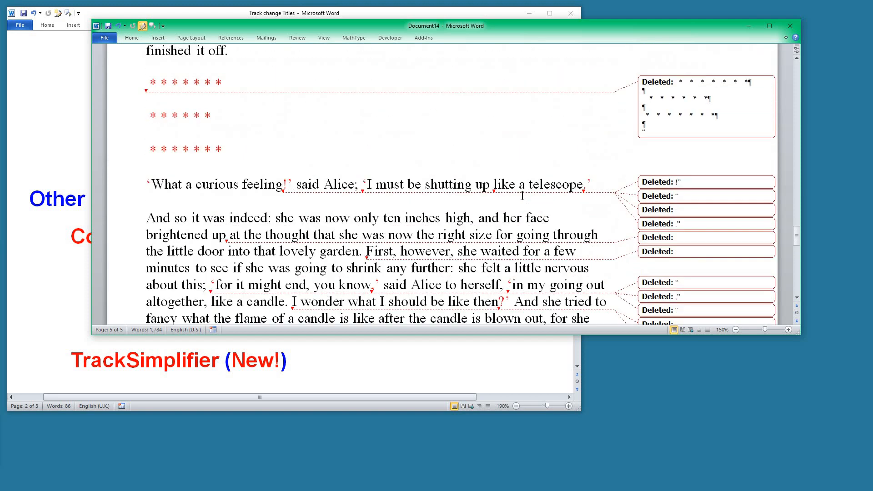
{"action": "scroll", "coordinate": [523, 196], "scroll_direction": "up", "scroll_amount": 2}
{"action": "scroll", "coordinate": [523, 196], "scroll_direction": "up", "scroll_amount": 1}
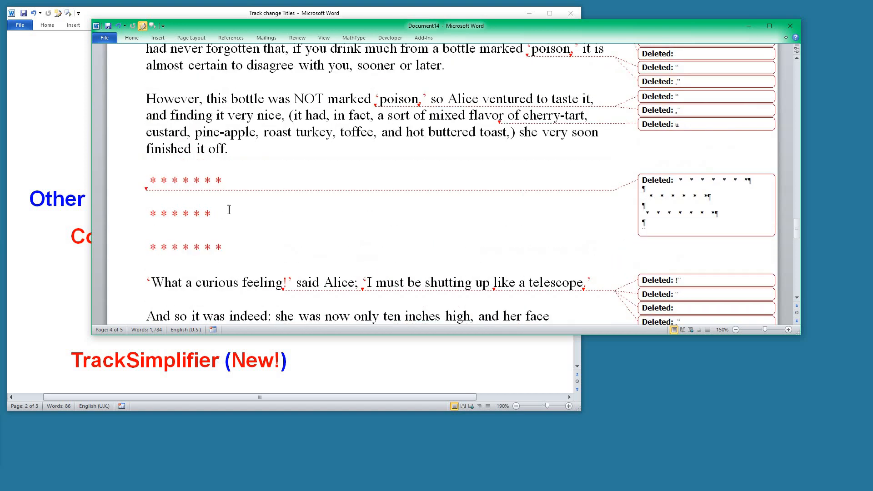
{"action": "scroll", "coordinate": [380, 237], "scroll_direction": "up", "scroll_amount": 6}
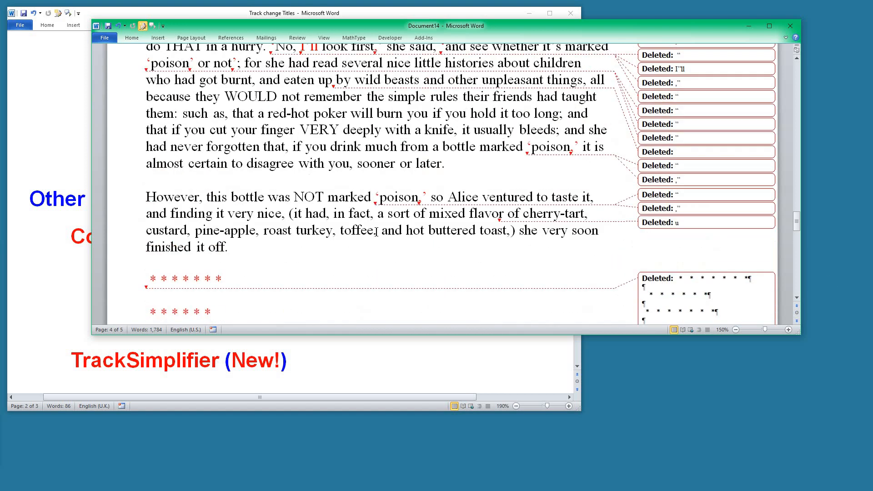
{"action": "scroll", "coordinate": [694, 214], "scroll_direction": "up", "scroll_amount": 20}
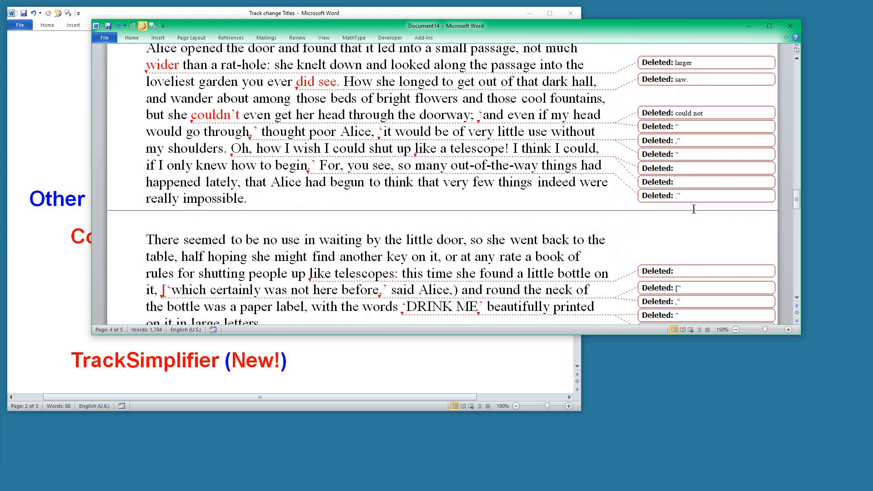
{"action": "scroll", "coordinate": [696, 206], "scroll_direction": "up", "scroll_amount": 20}
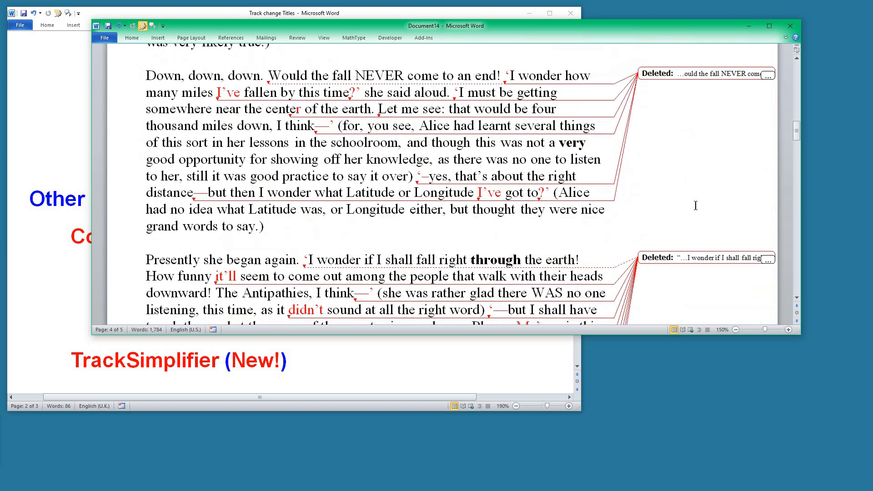
{"action": "scroll", "coordinate": [696, 205], "scroll_direction": "up", "scroll_amount": 2}
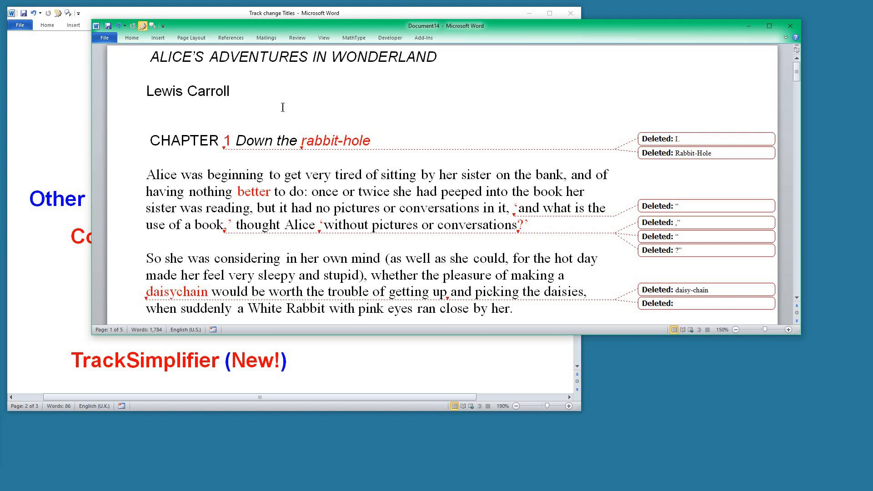
- Run TrackSimplifier with option 2 to clear the tracked punctuation changes, and check the closing paragraphs
{"action": "left_click", "coordinate": [283, 107]}
{"action": "key", "text": "ctrl+alt+t"}
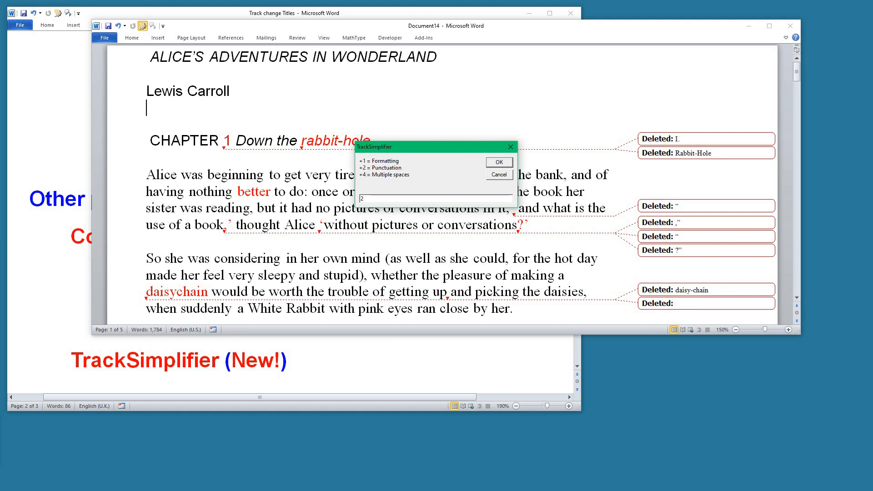
{"action": "key", "text": "Return"}
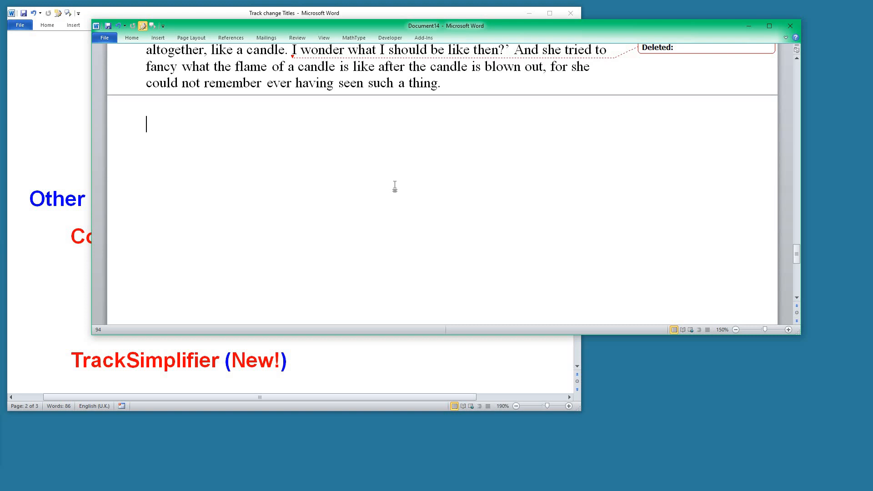
{"action": "scroll", "coordinate": [592, 165], "scroll_direction": "up", "scroll_amount": 3}
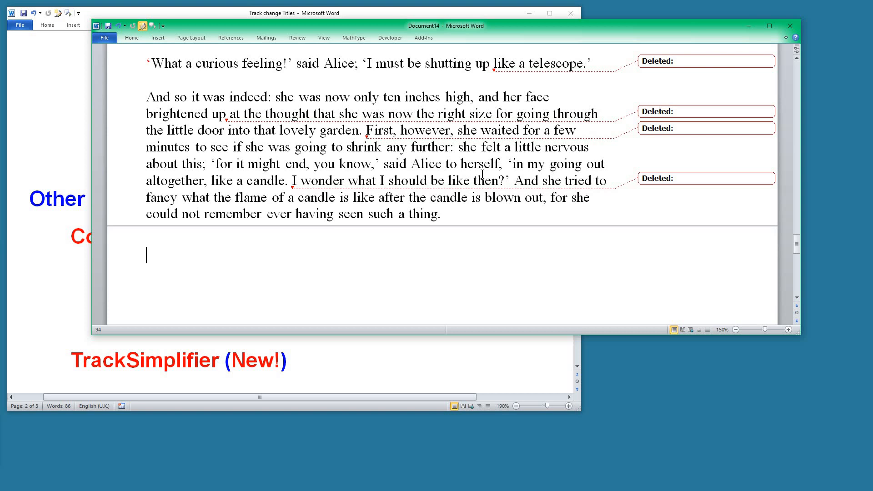
{"action": "scroll", "coordinate": [483, 175], "scroll_direction": "up", "scroll_amount": 1}
{"action": "scroll", "coordinate": [483, 174], "scroll_direction": "up", "scroll_amount": 7}
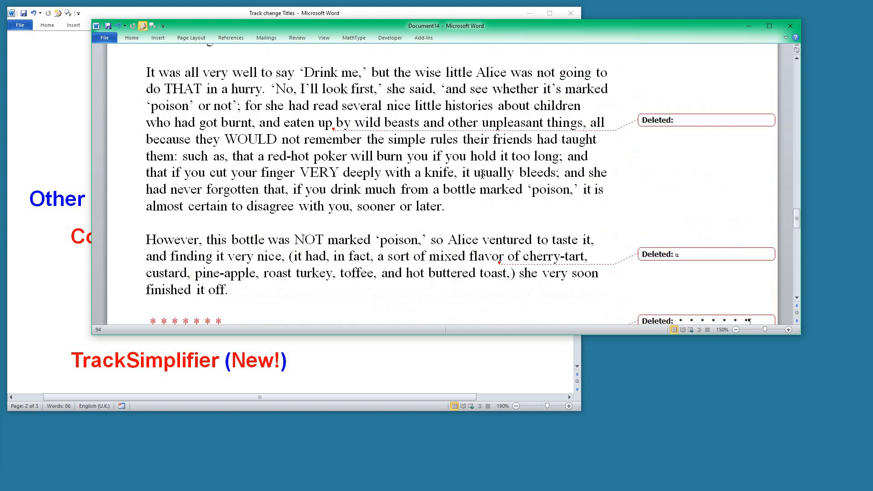
- Run TrackSimplifier with option 4 to clear the tracked multiple-space changes from the comparison document
{"action": "left_click", "coordinate": [383, 121]}
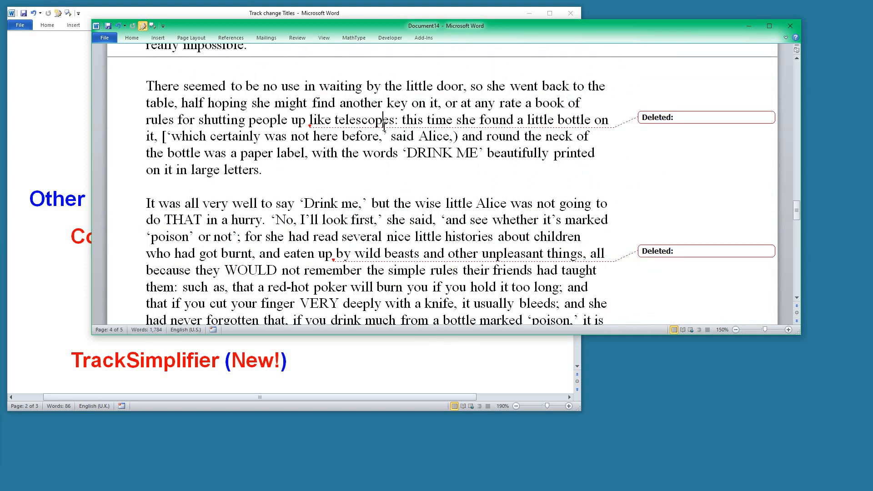
{"action": "key", "text": "ctrl+alt+t"}
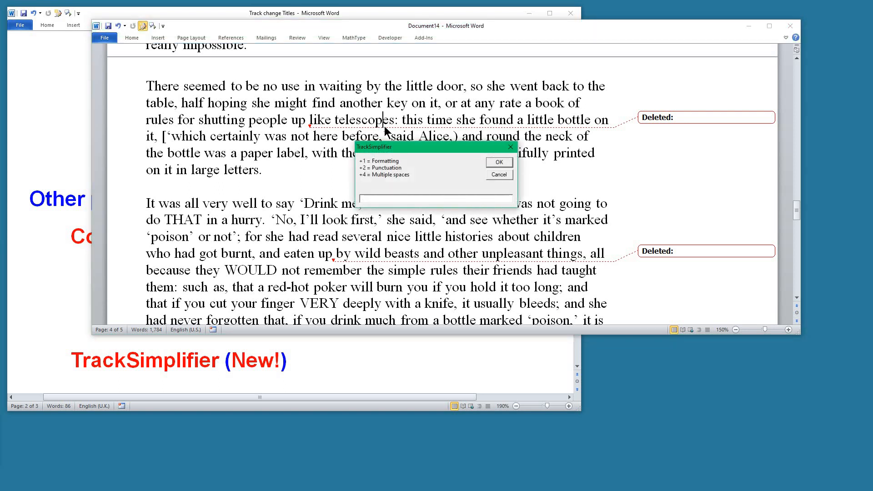
{"action": "type", "text": "4"}
{"action": "key", "text": "Return"}
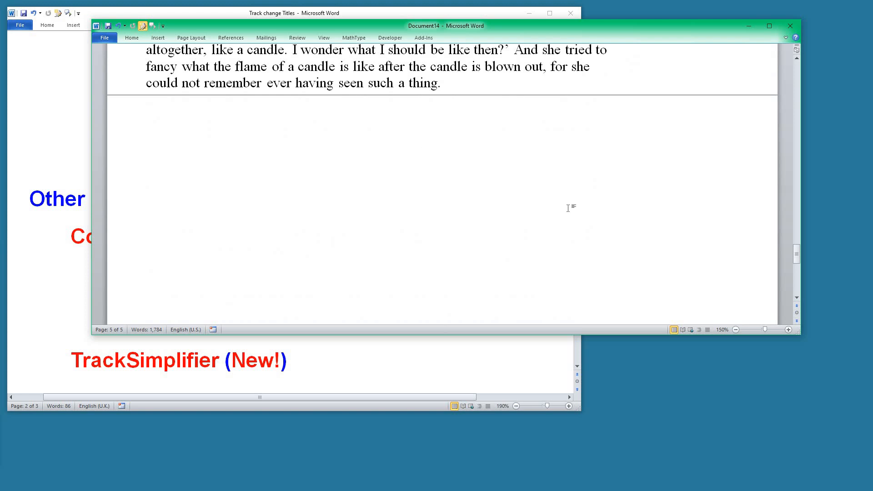
- Examine the remaining tracked word changes from the end of the comparison document up to the "downstairs" paragraph
{"action": "scroll", "coordinate": [568, 208], "scroll_direction": "up", "scroll_amount": 7}
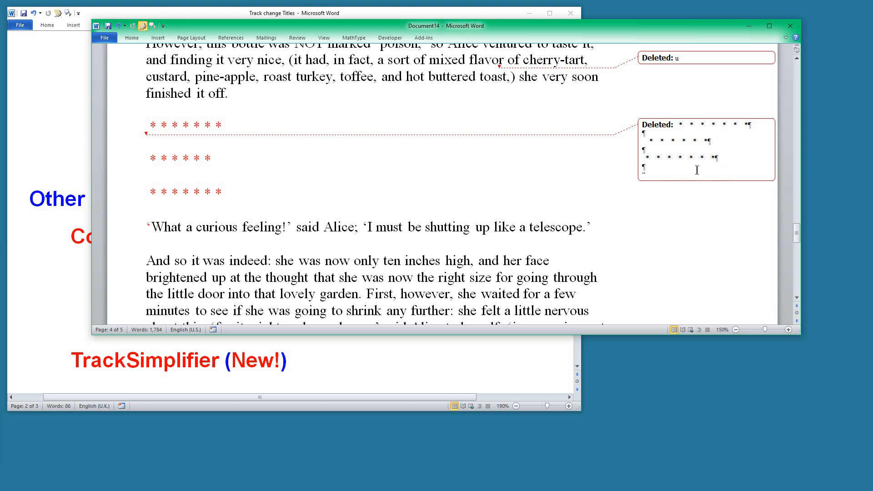
{"action": "scroll", "coordinate": [697, 163], "scroll_direction": "up", "scroll_amount": 4}
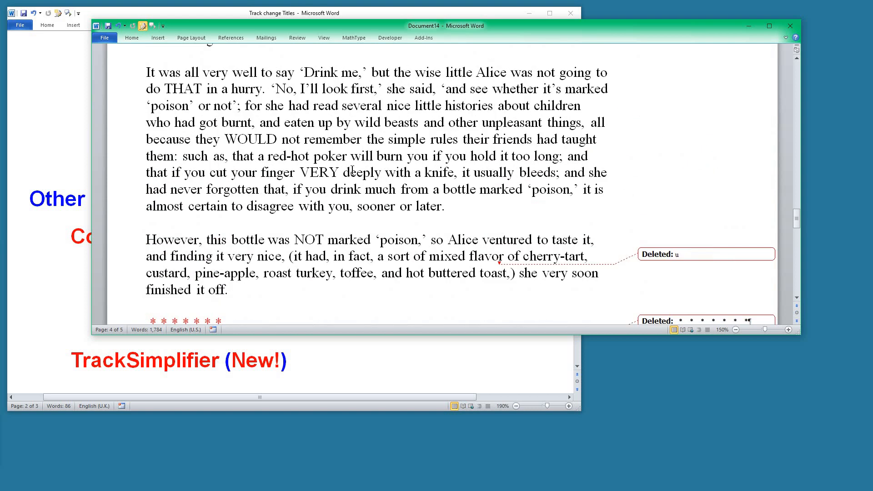
{"action": "scroll", "coordinate": [409, 222], "scroll_direction": "up", "scroll_amount": 3}
{"action": "scroll", "coordinate": [409, 221], "scroll_direction": "up", "scroll_amount": 10}
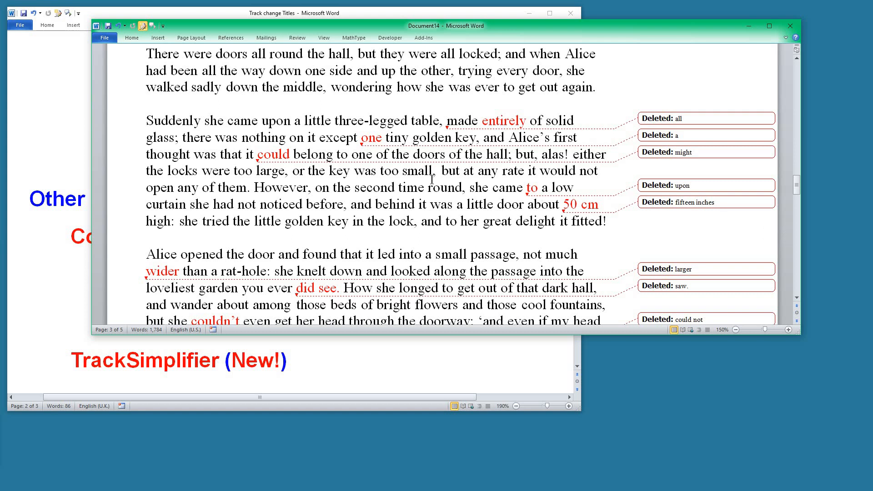
{"action": "scroll", "coordinate": [414, 179], "scroll_direction": "up", "scroll_amount": 7}
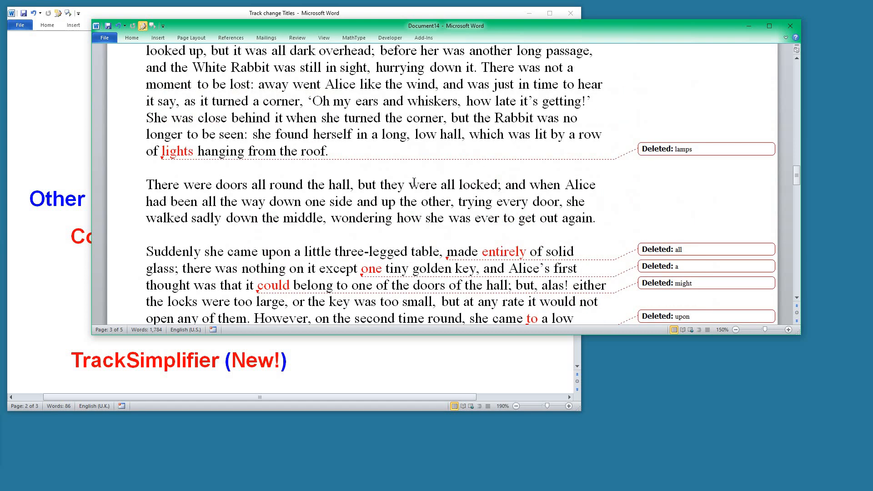
{"action": "scroll", "coordinate": [412, 192], "scroll_direction": "up", "scroll_amount": 4}
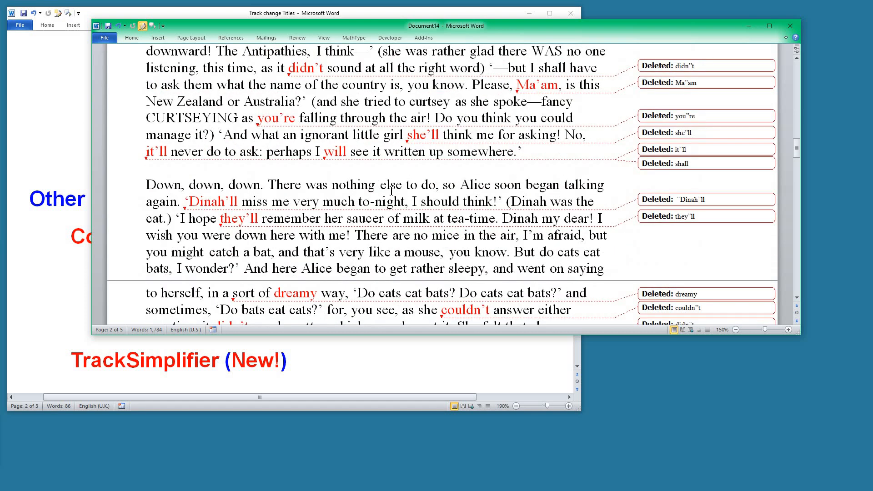
{"action": "scroll", "coordinate": [450, 177], "scroll_direction": "up", "scroll_amount": 2}
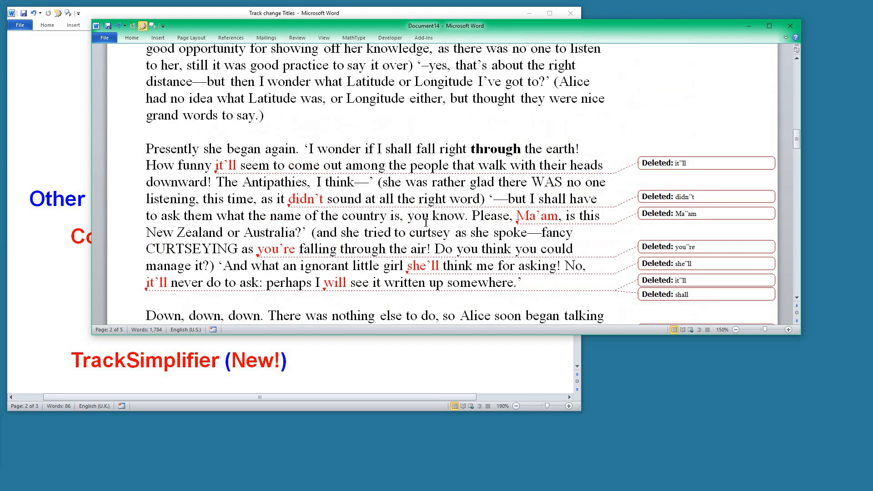
{"action": "scroll", "coordinate": [367, 223], "scroll_direction": "up", "scroll_amount": 2}
{"action": "scroll", "coordinate": [367, 223], "scroll_direction": "up", "scroll_amount": 4}
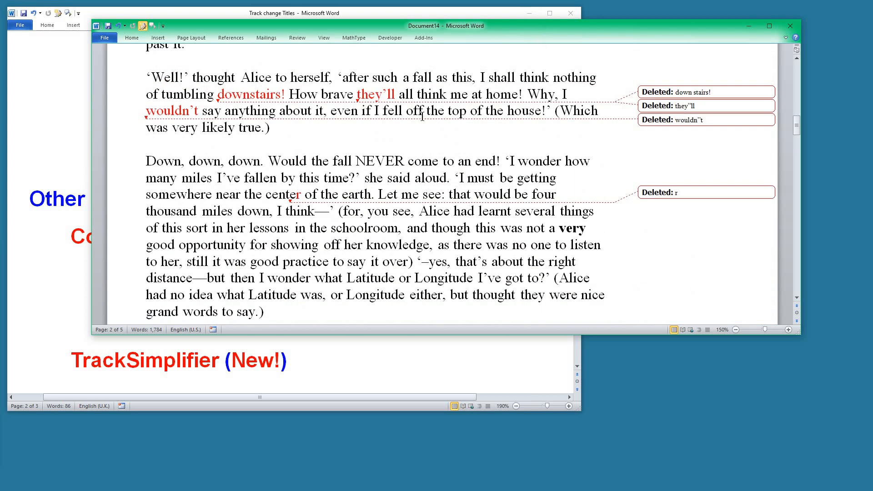
- Clear the comparison document from view, show the sample Alice paragraph above ConsolidateTracking in "Track change Titles", and enlarge that window
{"action": "left_click_drag", "start_coordinate": [434, 29], "coordinate": [0, 45]}
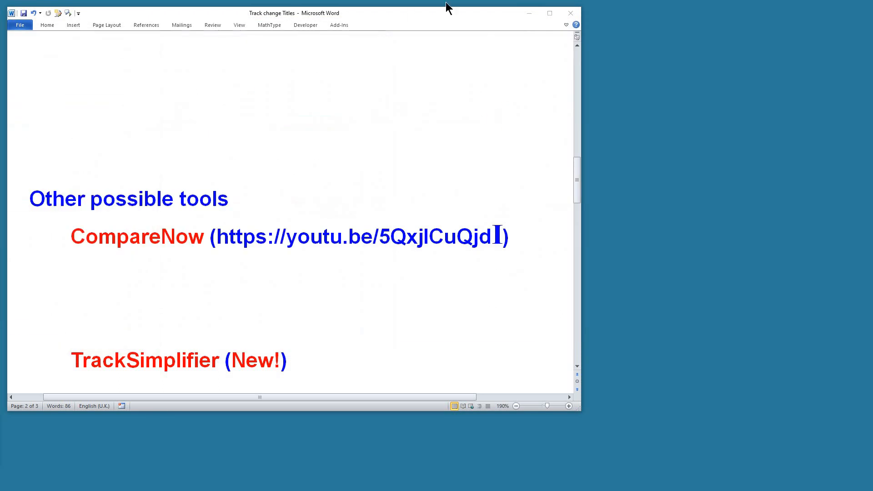
{"action": "scroll", "coordinate": [434, 206], "scroll_direction": "down", "scroll_amount": 7}
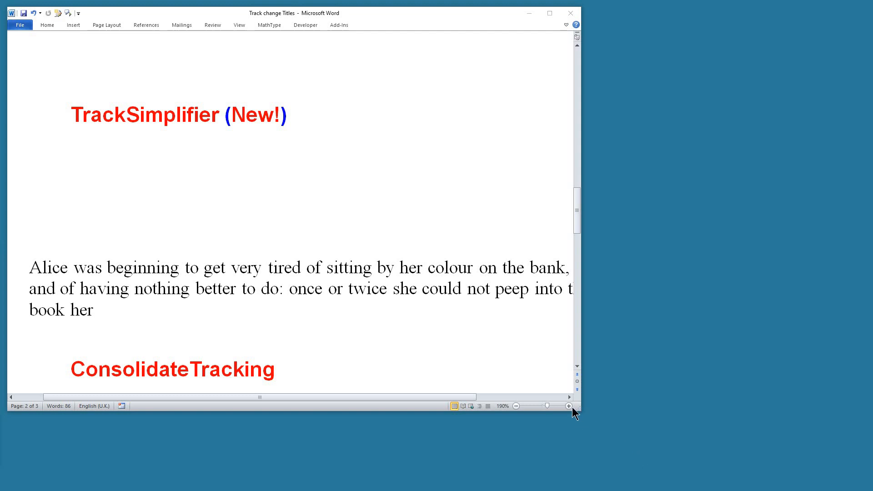
{"action": "left_click_drag", "start_coordinate": [574, 407], "coordinate": [725, 417]}
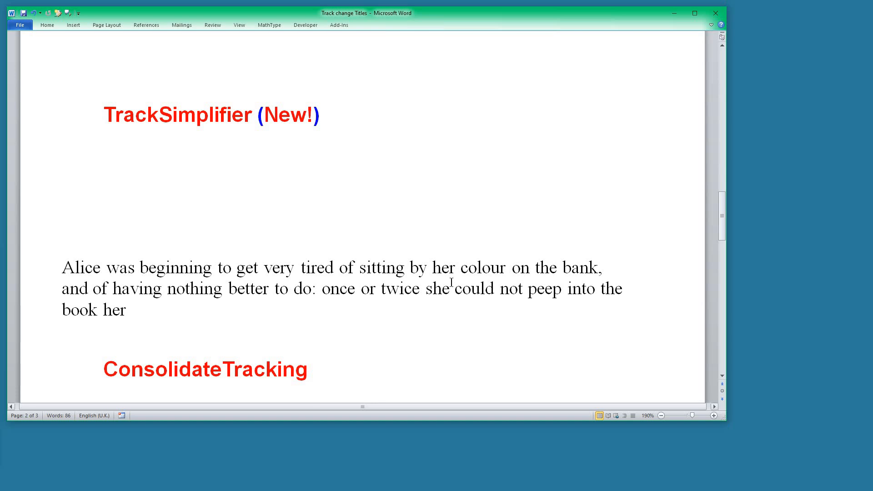
- Turn on Track Changes and delete the "u" from "colour" in the sample Alice paragraph
{"action": "left_click", "coordinate": [444, 230]}
{"action": "key", "text": "ctrl+shift+e"}
{"action": "left_click", "coordinate": [482, 266]}
{"action": "left_click_drag", "start_coordinate": [492, 268], "coordinate": [499, 271]}
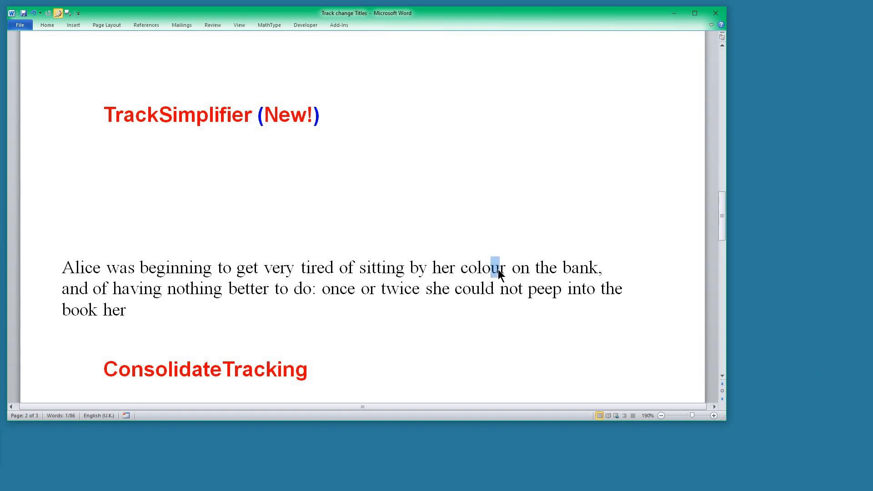
{"action": "key", "text": "Delete"}
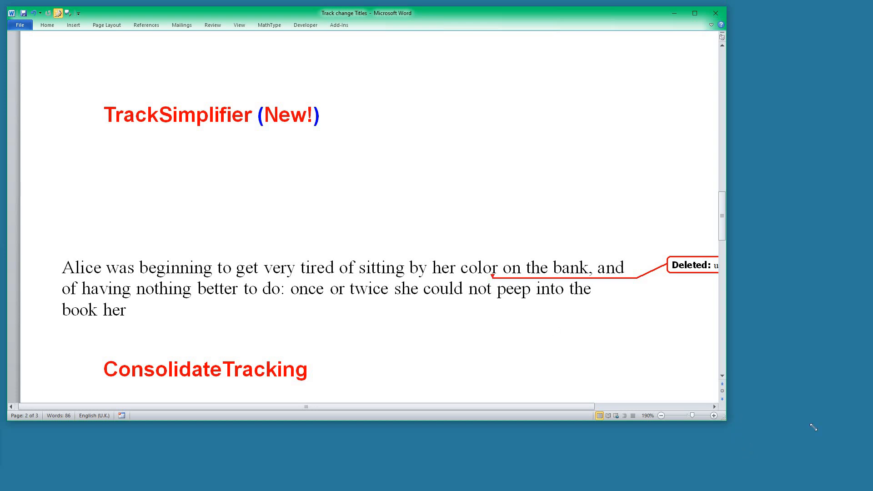
- Widen the window to show the full deletion balloon, and delete the whole word "color" from the sample paragraph
{"action": "left_click_drag", "start_coordinate": [814, 427], "coordinate": [819, 430]}
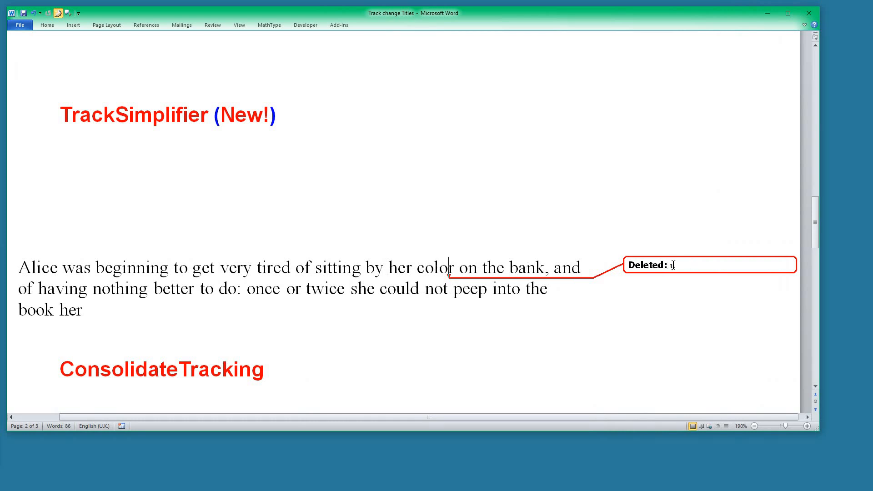
{"action": "double_click", "coordinate": [442, 268]}
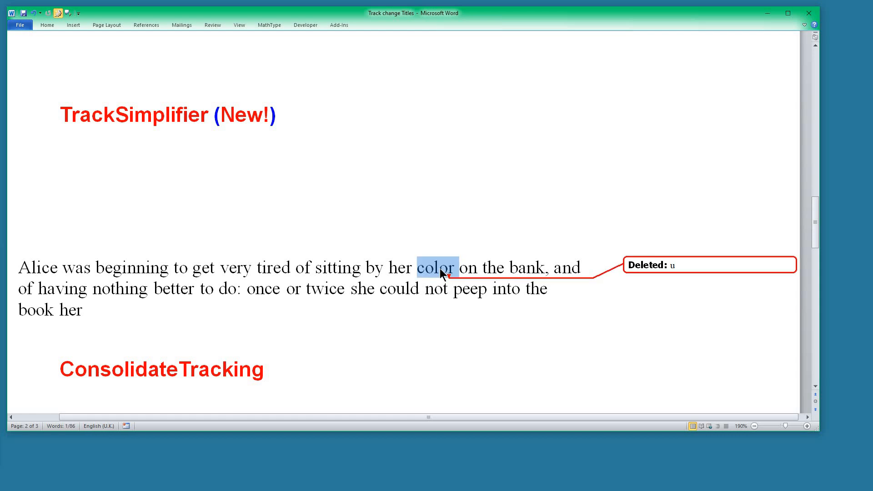
{"action": "key", "text": "Delete"}
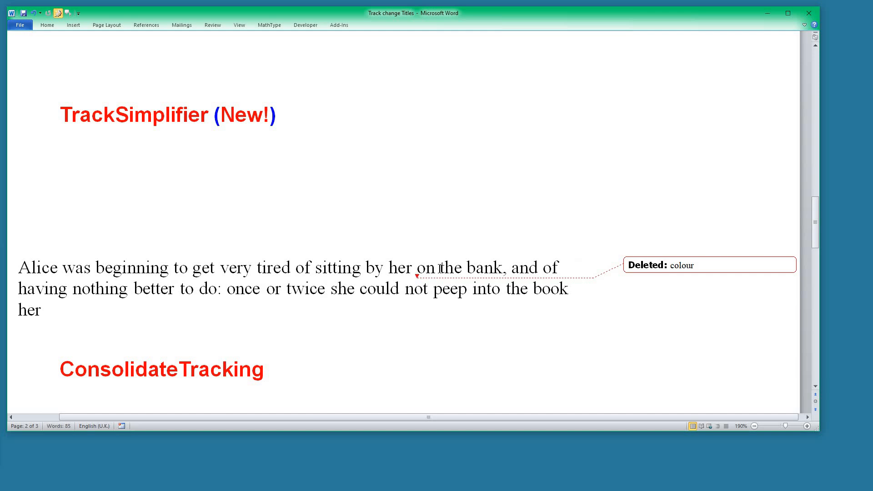
- Undo the deletion of "color" and consolidate the spelling edit into a whole-word tracked change using ConsolidateTracking
{"action": "key", "text": "ctrl+z"}
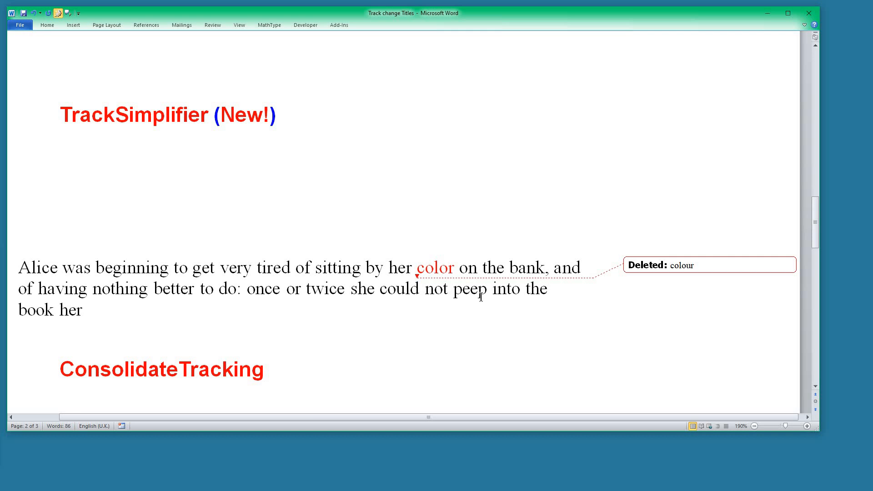
- Change "could not" to "couldn’t" with tracked character edits, and run ConsolidateTracking to merge them into one whole-word change
{"action": "left_click", "coordinate": [409, 287]}
{"action": "left_click", "coordinate": [443, 289]}
{"action": "key", "text": "BackSpace"}
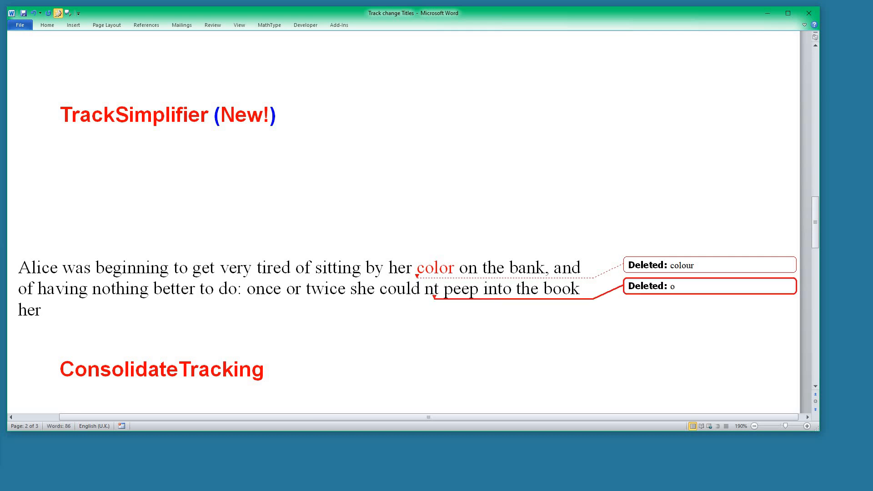
{"action": "type", "text": "'"}
{"action": "left_click", "coordinate": [425, 288]}
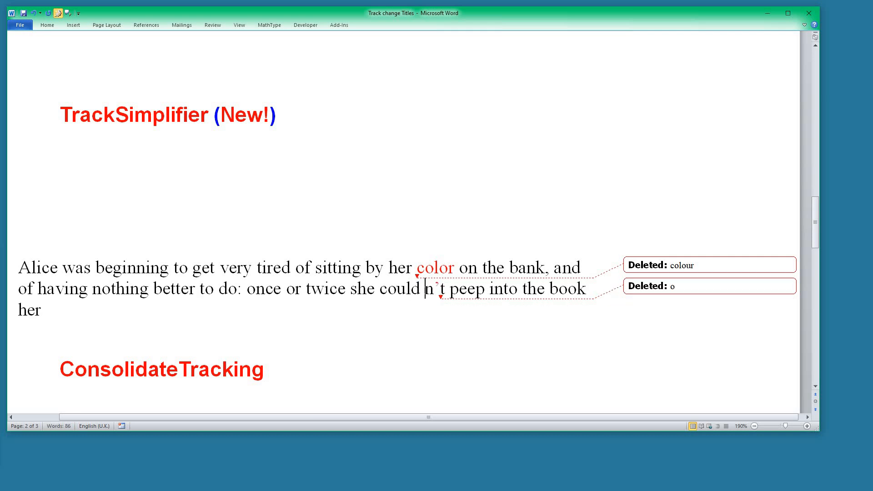
{"action": "key", "text": "BackSpace"}
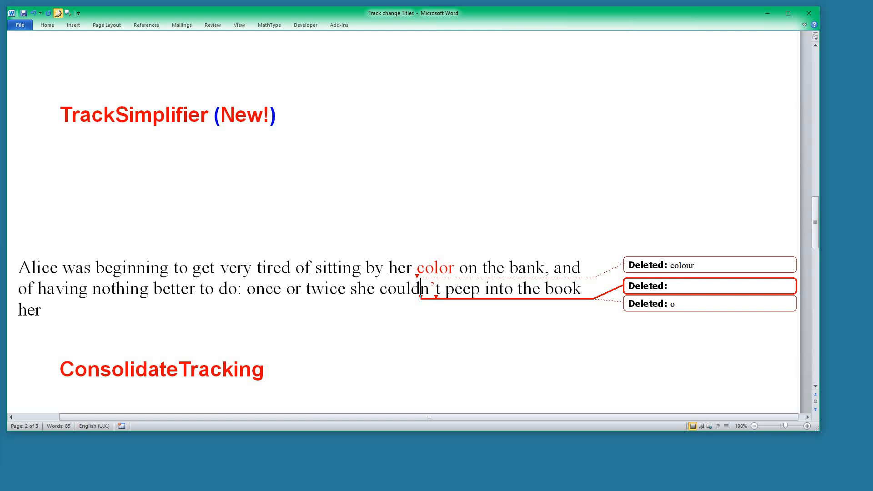
{"action": "key", "text": "alt+t"}
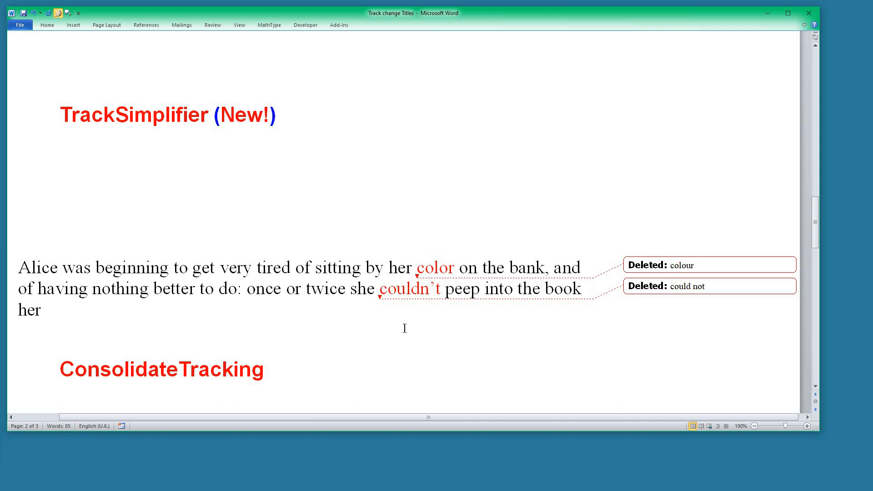
- Bring forward the "Document14" comparison at the "Presently she began again" paragraph, and shorten its window to reveal the TrackChangeAccept and TrackChangeReject titles
{"action": "scroll", "coordinate": [383, 313], "scroll_direction": "down", "scroll_amount": 1}
{"action": "scroll", "coordinate": [382, 313], "scroll_direction": "down", "scroll_amount": 1}
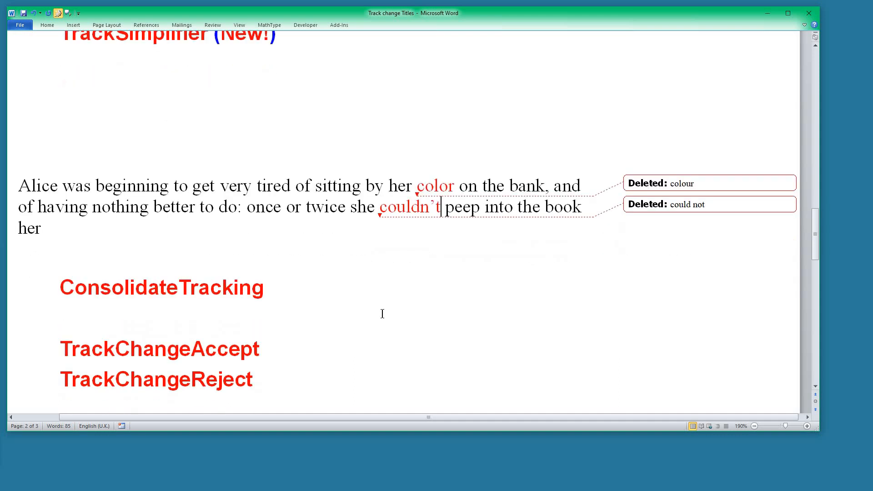
{"action": "scroll", "coordinate": [382, 313], "scroll_direction": "down", "scroll_amount": 1}
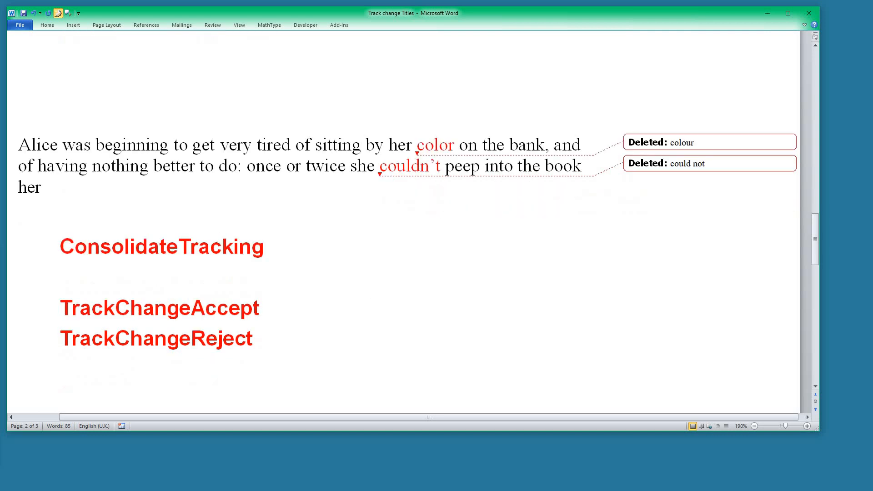
{"action": "left_click_drag", "start_coordinate": [0, 2], "coordinate": [411, 18]}
{"action": "scroll", "coordinate": [422, 77], "scroll_direction": "down", "scroll_amount": 6}
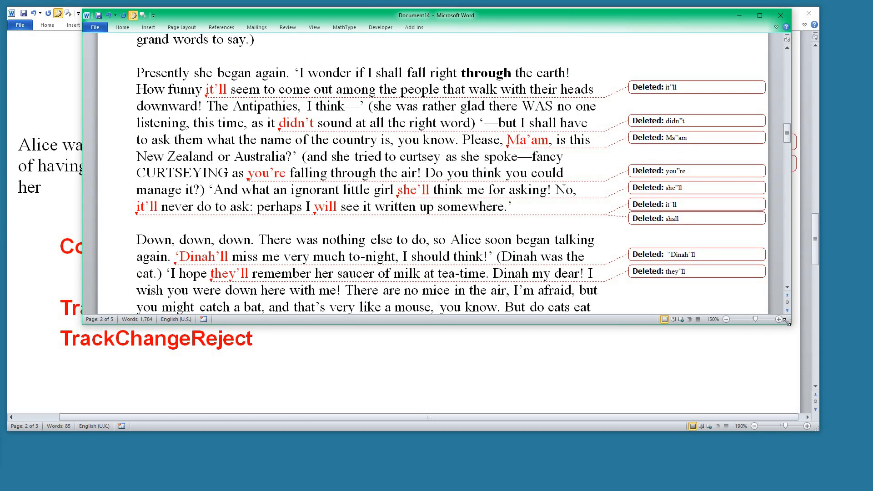
{"action": "left_click_drag", "start_coordinate": [786, 321], "coordinate": [799, 212]}
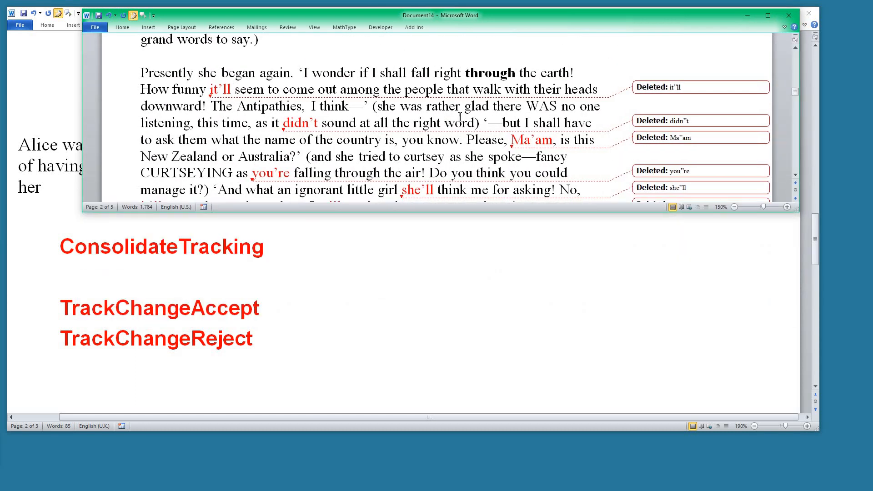
- Accept the tracked "it’ll" change in the line beginning "How funny" with TrackChangeAccept
{"action": "left_click_drag", "start_coordinate": [177, 89], "coordinate": [271, 82]}
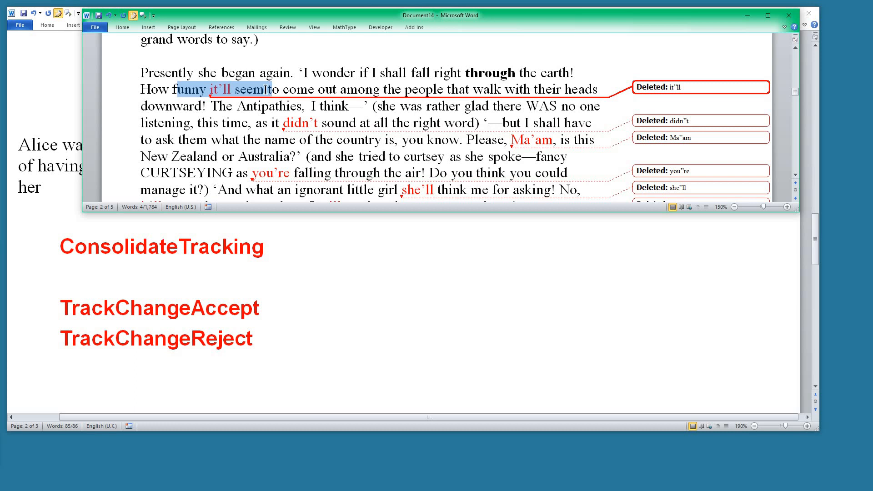
{"action": "left_click", "coordinate": [268, 90]}
{"action": "left_click", "coordinate": [283, 93]}
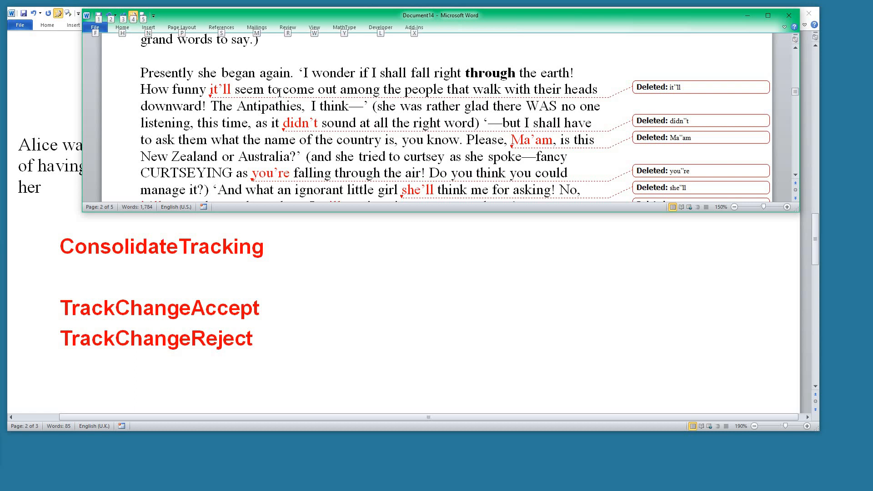
{"action": "key", "text": "alt+a"}
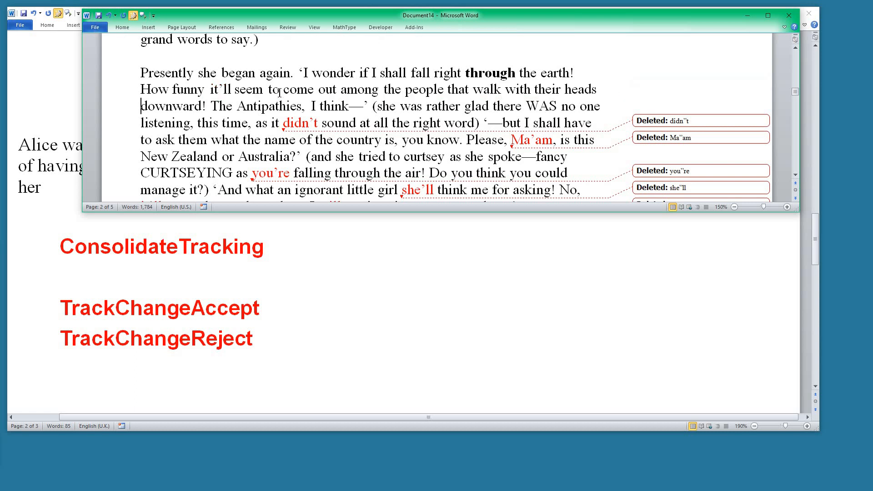
- Reject the tracked "didn’t" change in the line beginning "listening, this time" with TrackChangeReject
{"action": "left_click", "coordinate": [303, 126]}
{"action": "key", "text": "alt"}
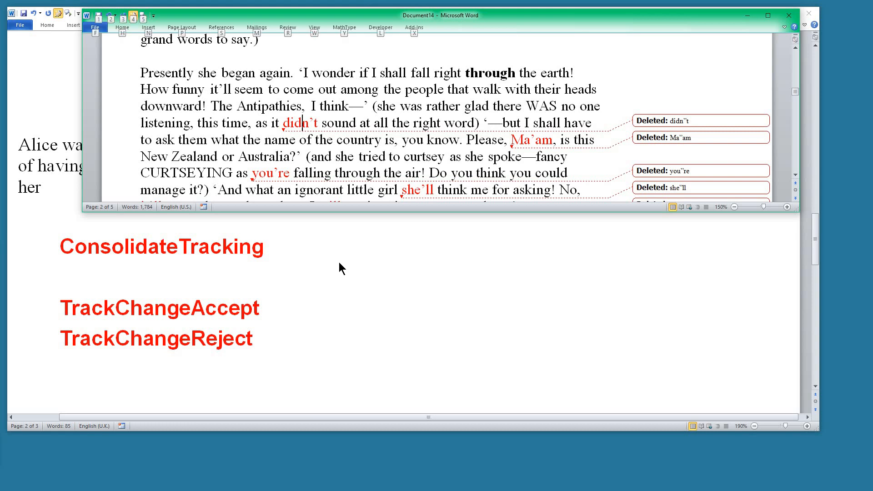
{"action": "key", "text": "5"}
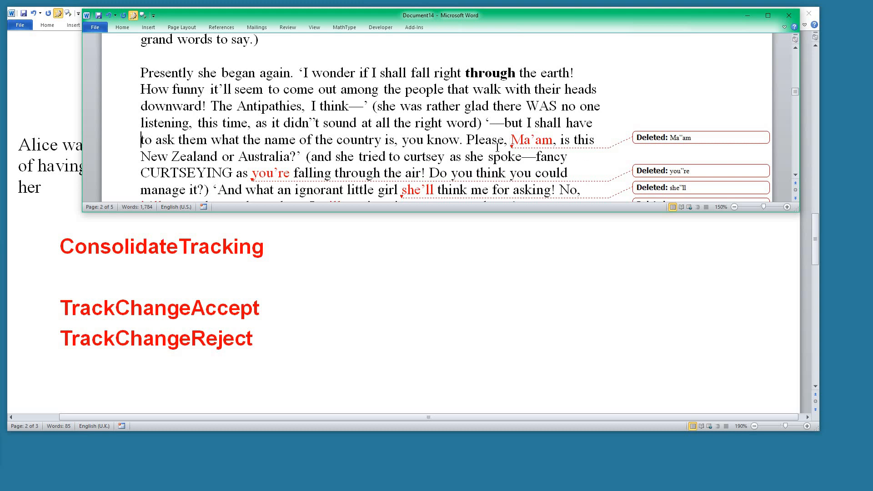
- Return to "Track change Titles" and show the closing contact note below the TrackChangeReject title
{"action": "left_click", "coordinate": [409, 140]}
{"action": "left_click", "coordinate": [400, 275]}
{"action": "scroll", "coordinate": [401, 273], "scroll_direction": "down", "scroll_amount": 3}
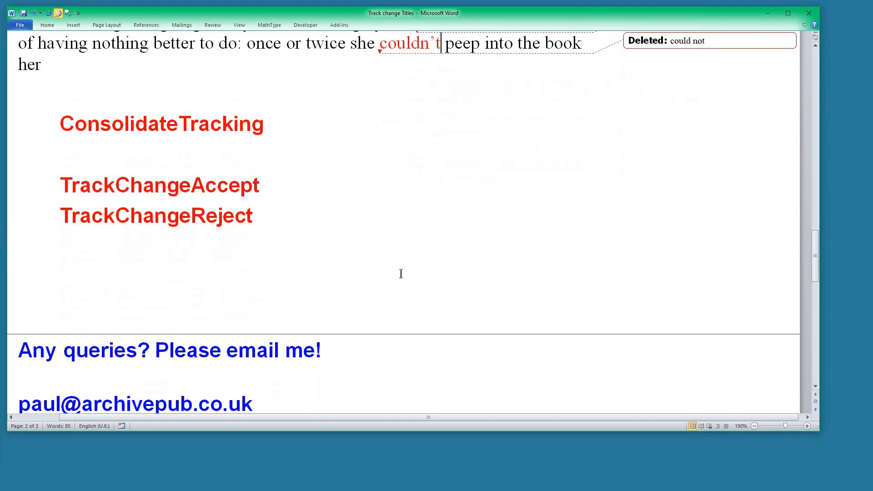
{"action": "scroll", "coordinate": [401, 274], "scroll_direction": "down", "scroll_amount": 1}
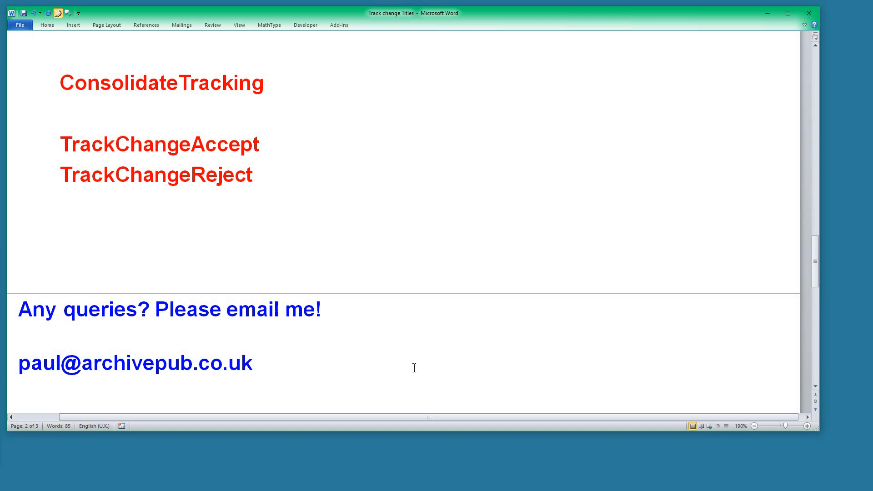